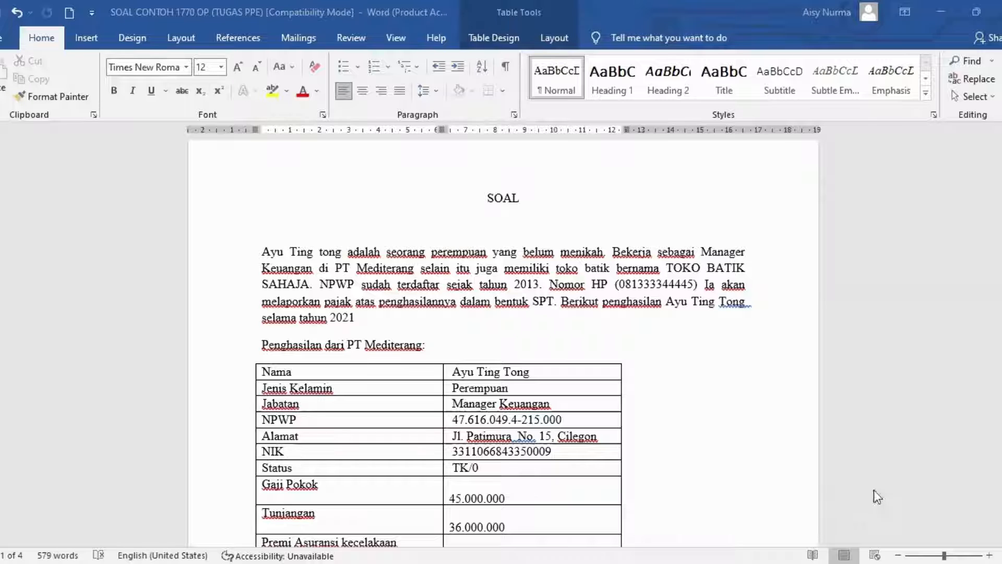
- Read the taxpayer's profile and PT Mediterang income table, plus the employer identity table, in the SOAL document
{"action": "scroll", "coordinate": [658, 305], "scroll_direction": "down", "scroll_amount": 3}
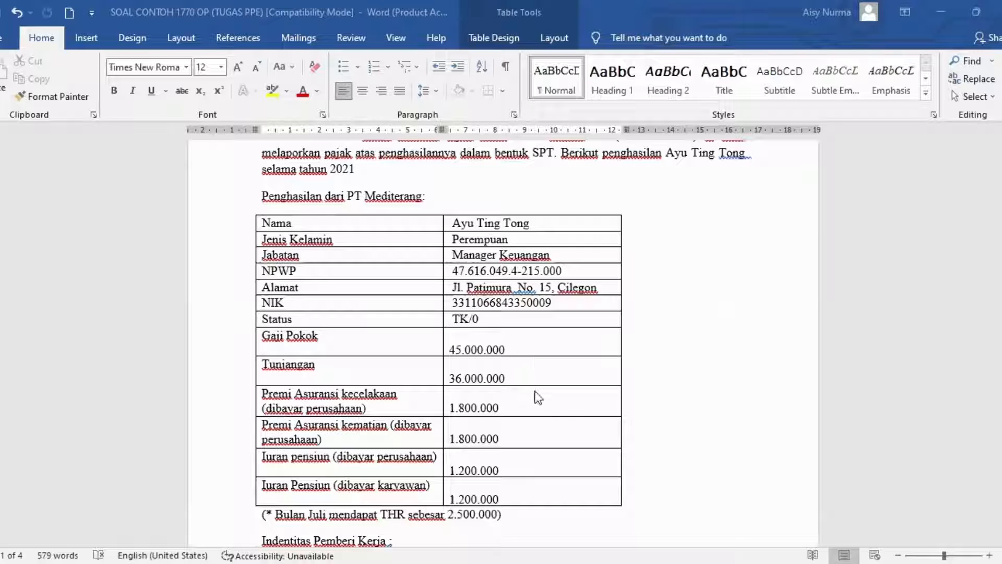
{"action": "scroll", "coordinate": [557, 425], "scroll_direction": "down", "scroll_amount": 2}
{"action": "scroll", "coordinate": [562, 432], "scroll_direction": "down", "scroll_amount": 2}
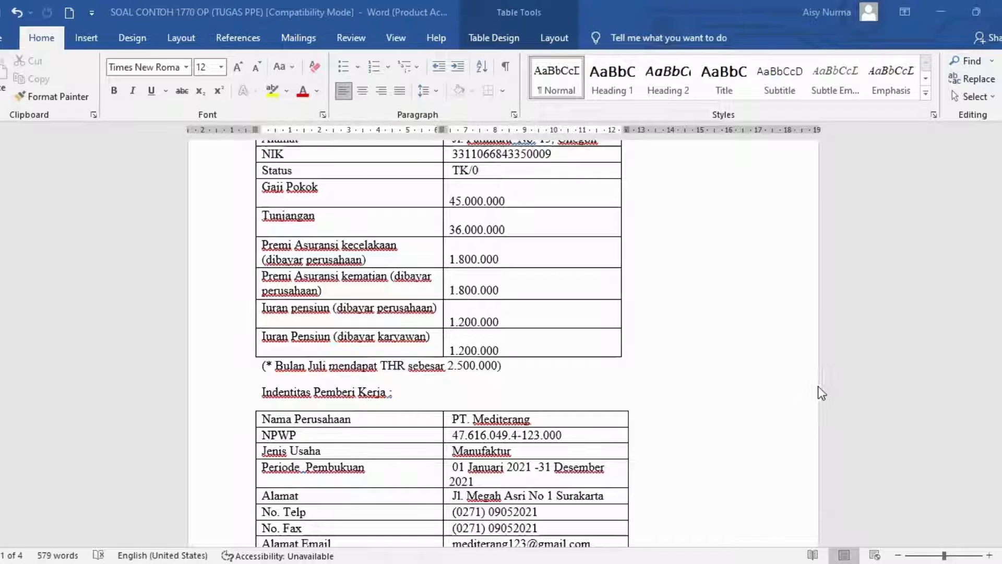
{"action": "scroll", "coordinate": [863, 369], "scroll_direction": "down", "scroll_amount": 2}
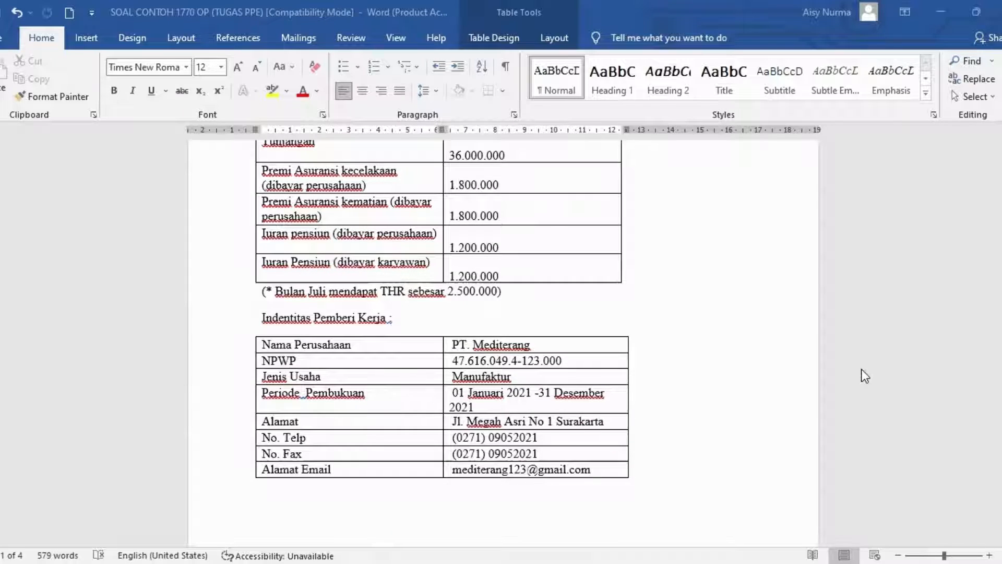
{"action": "scroll", "coordinate": [862, 368], "scroll_direction": "down", "scroll_amount": 1}
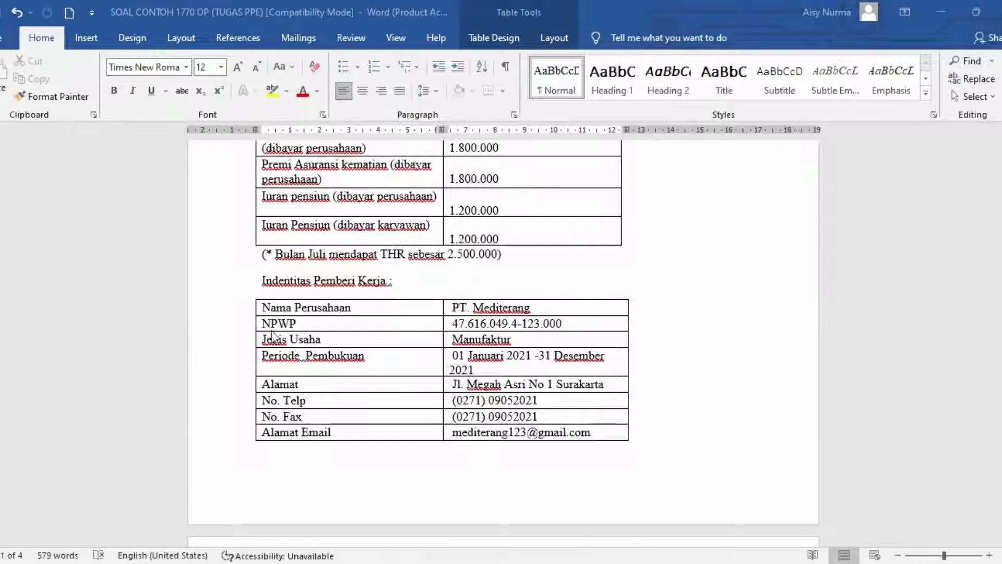
{"action": "scroll", "coordinate": [577, 362], "scroll_direction": "down", "scroll_amount": 3}
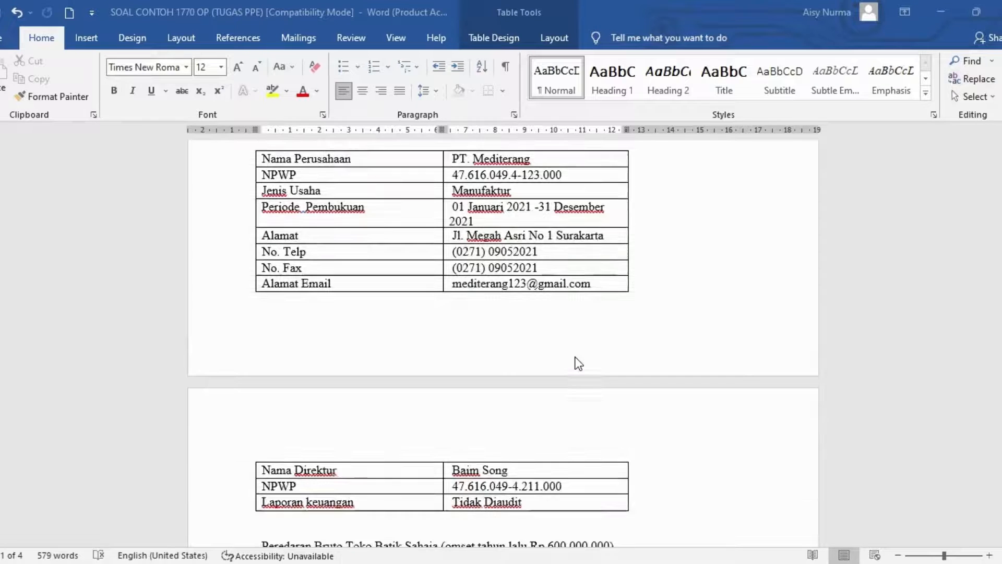
- Read the director details, Toko Batik Sahaja's monthly gross turnover, and the notes on year-end assets, debts and reporting date
{"action": "scroll", "coordinate": [657, 265], "scroll_direction": "down", "scroll_amount": 1}
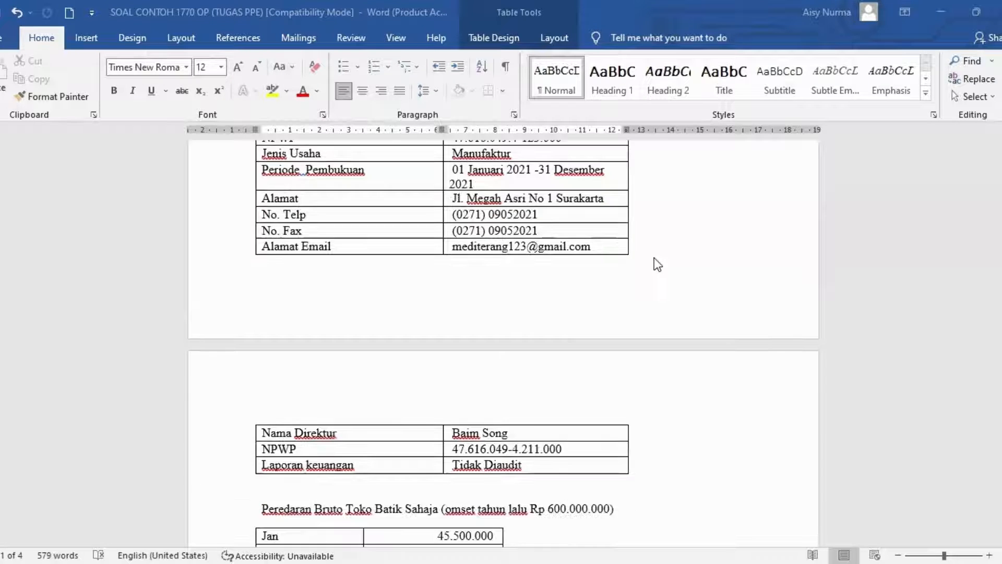
{"action": "scroll", "coordinate": [657, 264], "scroll_direction": "down", "scroll_amount": 1}
{"action": "scroll", "coordinate": [656, 264], "scroll_direction": "down", "scroll_amount": 1}
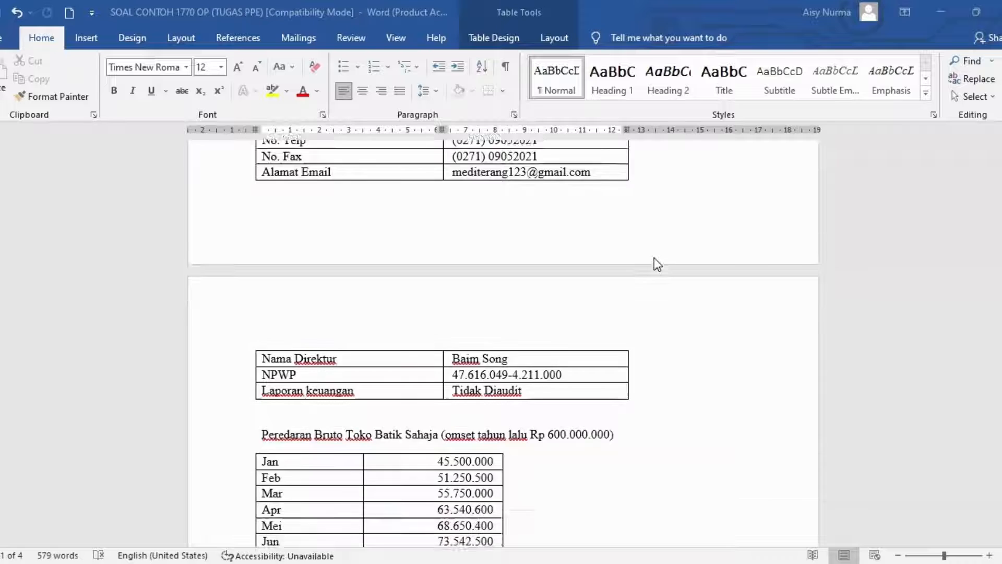
{"action": "scroll", "coordinate": [654, 258], "scroll_direction": "down", "scroll_amount": 5}
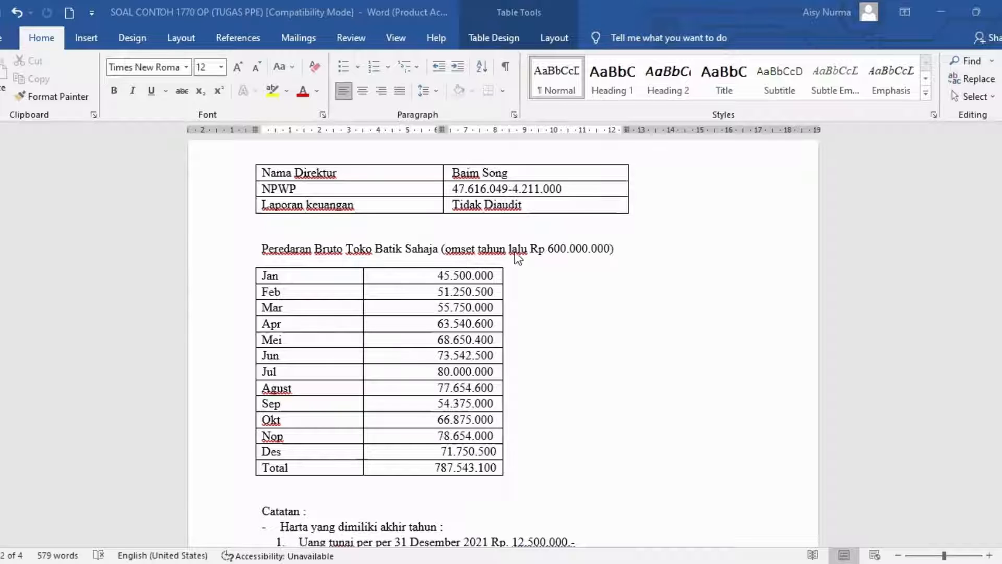
{"action": "scroll", "coordinate": [628, 252], "scroll_direction": "down", "scroll_amount": 4}
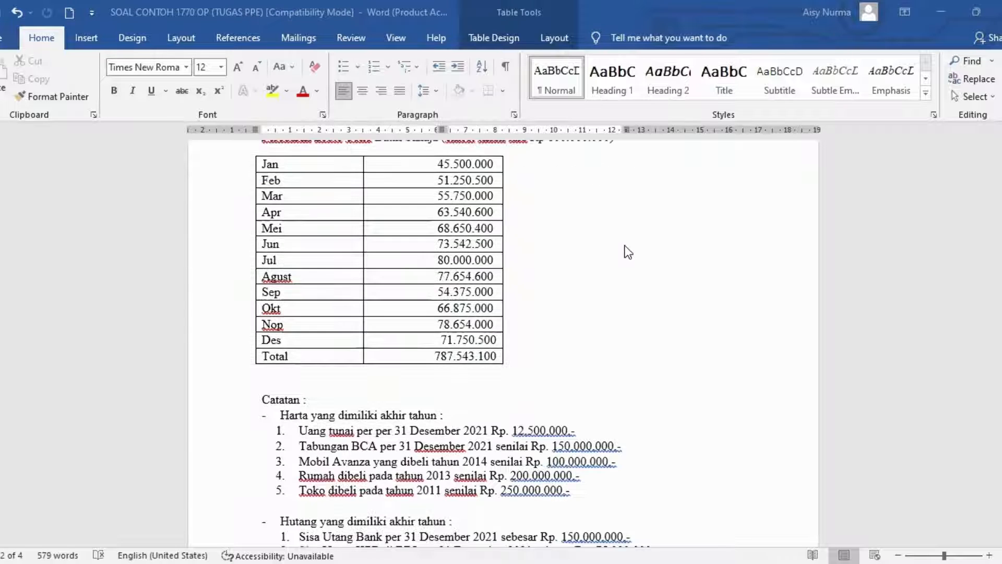
{"action": "scroll", "coordinate": [628, 252], "scroll_direction": "down", "scroll_amount": 2}
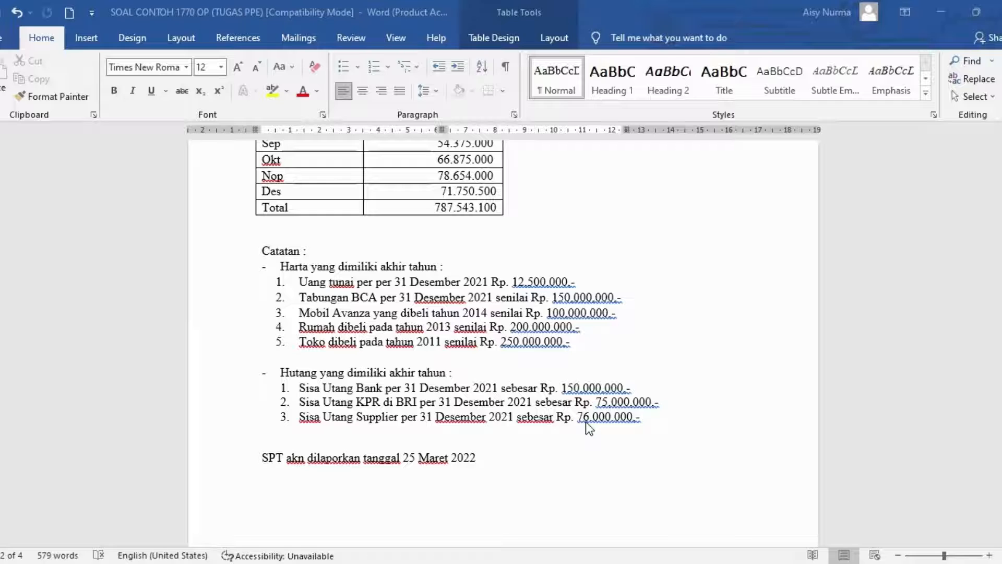
{"action": "scroll", "coordinate": [588, 427], "scroll_direction": "down", "scroll_amount": 2}
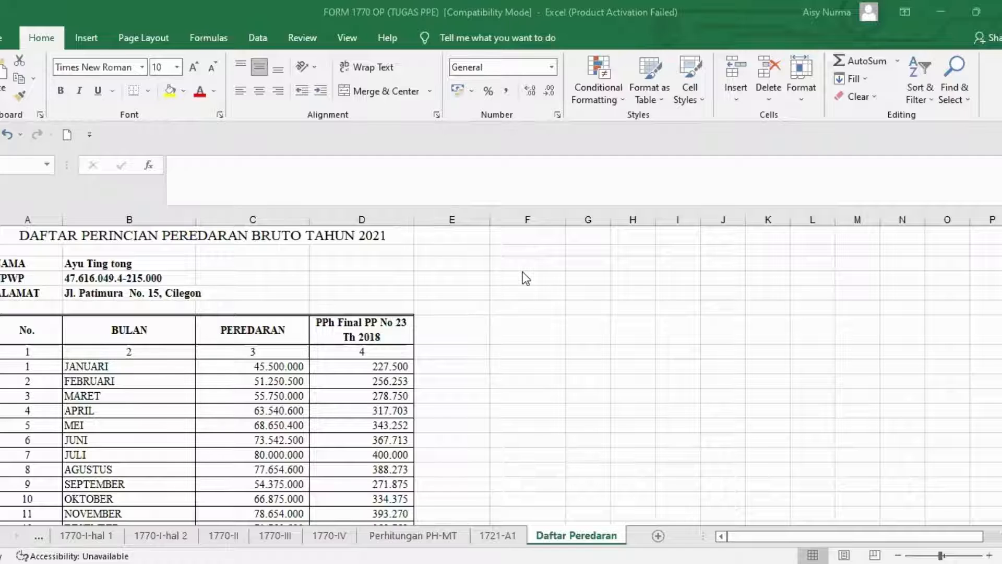
- In the FORM 1770 OP workbook in Excel, examine the January and February turnover, final income tax formulas and tax total on Daftar Peredaran
{"action": "scroll", "coordinate": [524, 277], "scroll_direction": "down", "scroll_amount": 2}
{"action": "scroll", "coordinate": [529, 297], "scroll_direction": "up", "scroll_amount": 1}
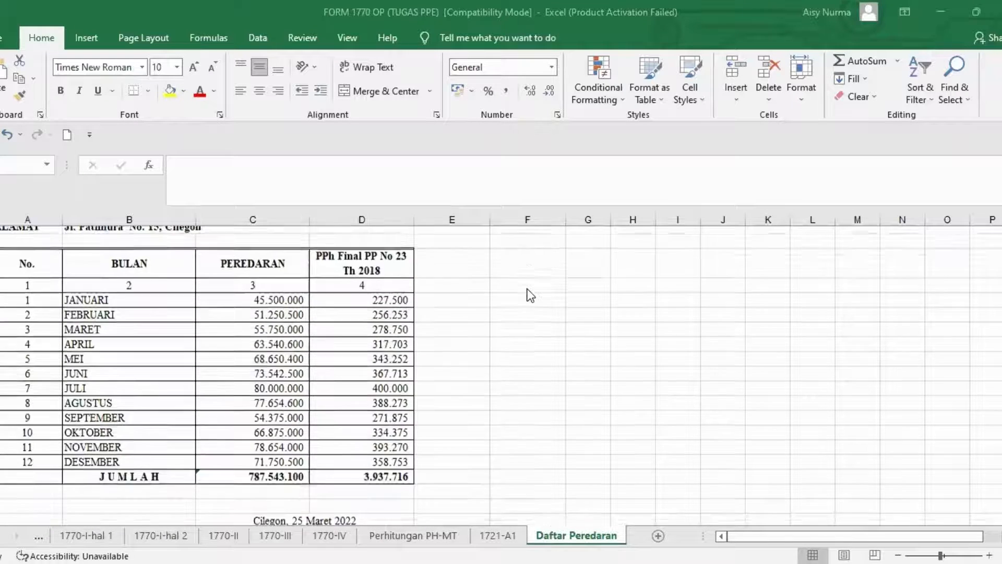
{"action": "scroll", "coordinate": [525, 296], "scroll_direction": "up", "scroll_amount": 1}
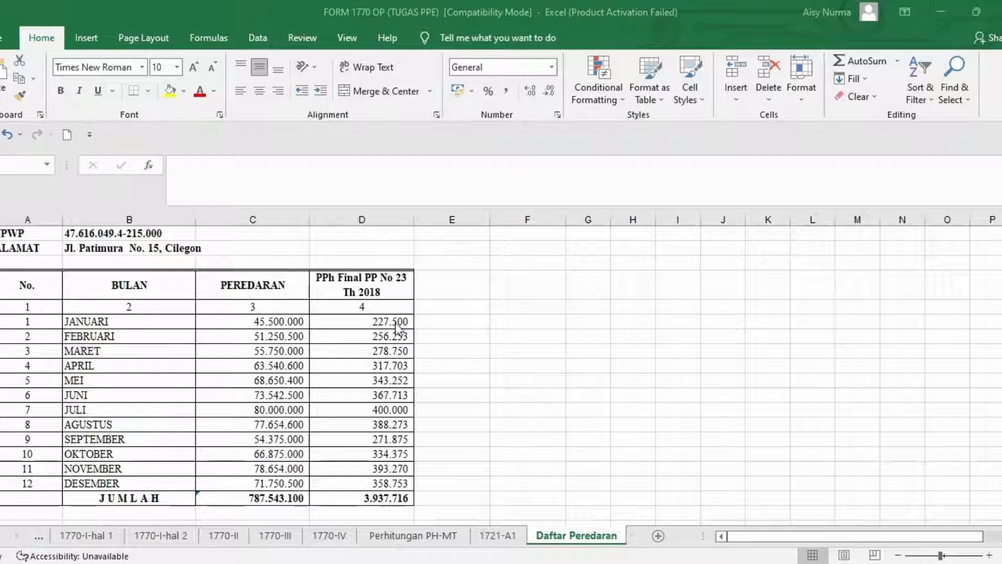
{"action": "left_click", "coordinate": [274, 323]}
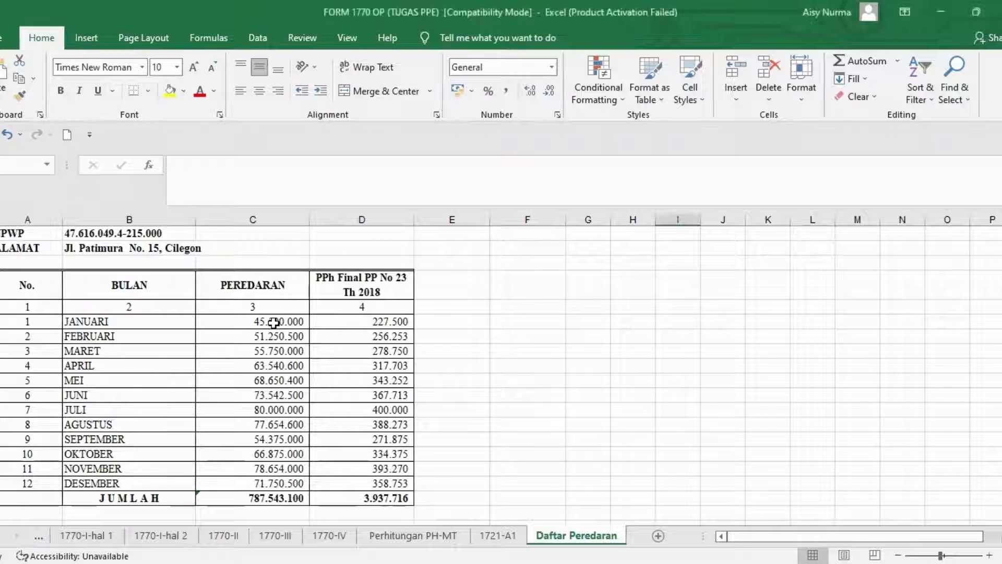
{"action": "left_click", "coordinate": [275, 323]}
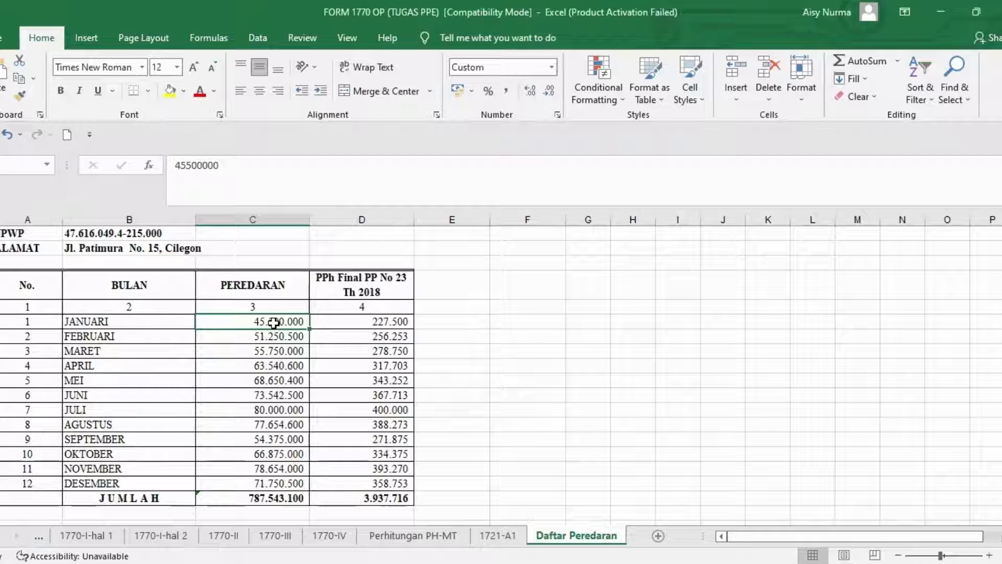
{"action": "left_click", "coordinate": [345, 323]}
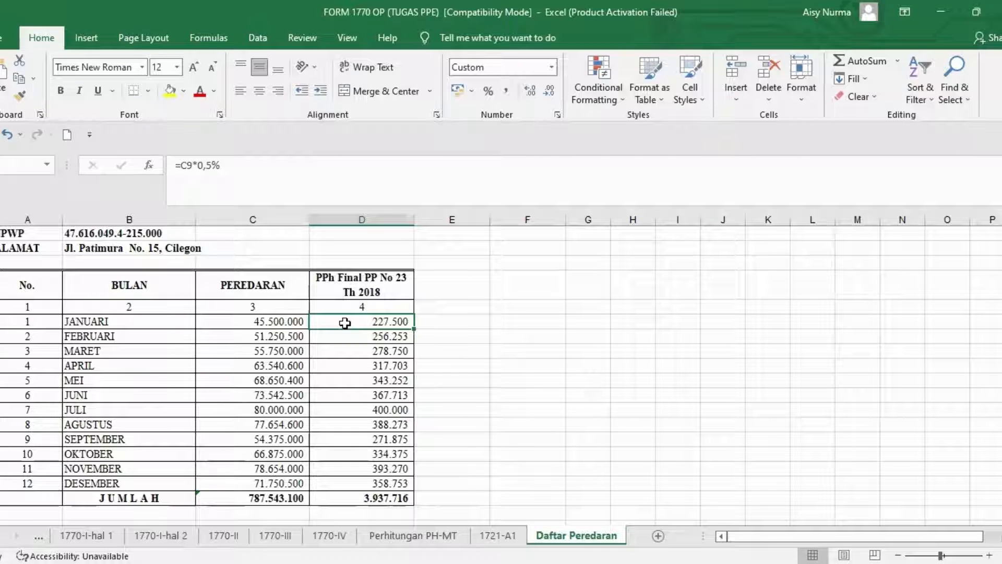
{"action": "left_click", "coordinate": [301, 332]}
{"action": "left_click", "coordinate": [336, 334]}
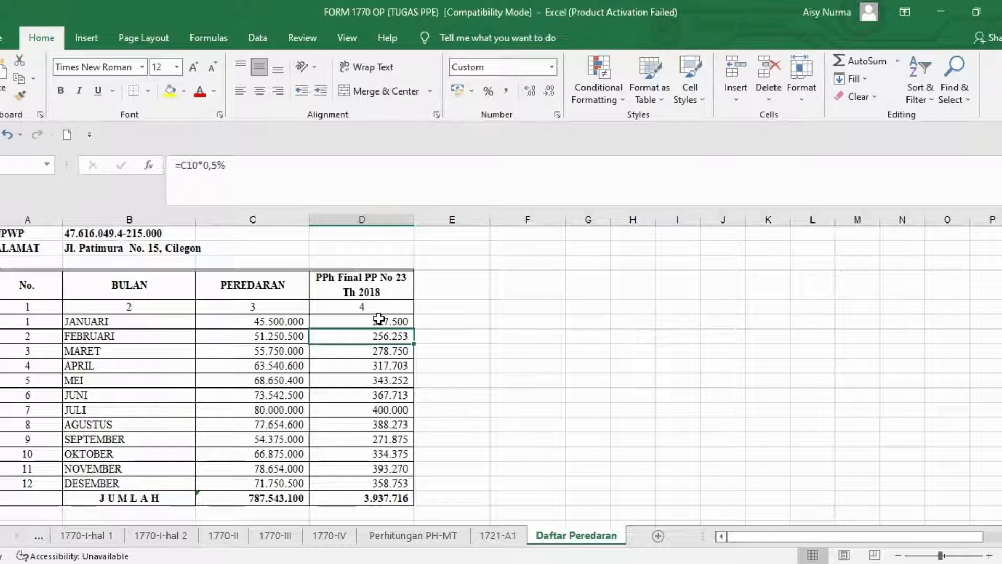
{"action": "scroll", "coordinate": [379, 319], "scroll_direction": "down", "scroll_amount": 1}
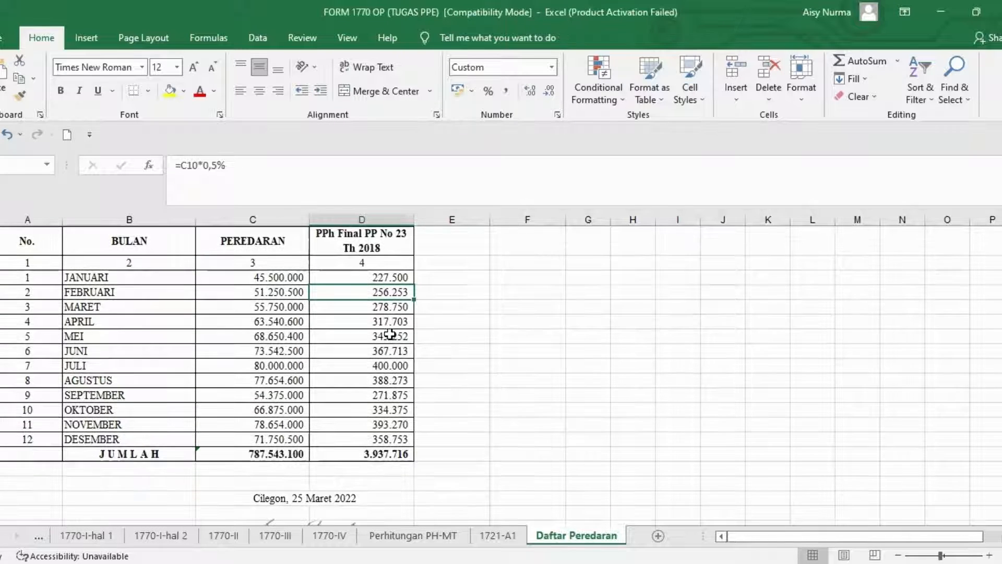
{"action": "left_click", "coordinate": [392, 456]}
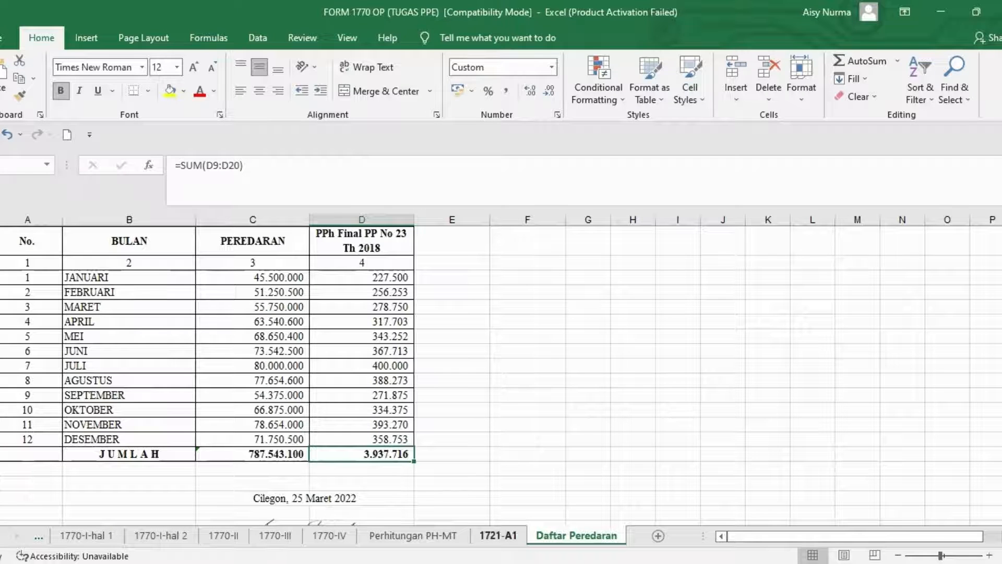
- Open the 1721-A1 sheet and review the withholder details, recipient identity section and income breakdown
{"action": "left_click", "coordinate": [498, 535]}
{"action": "scroll", "coordinate": [478, 435], "scroll_direction": "down", "scroll_amount": 5}
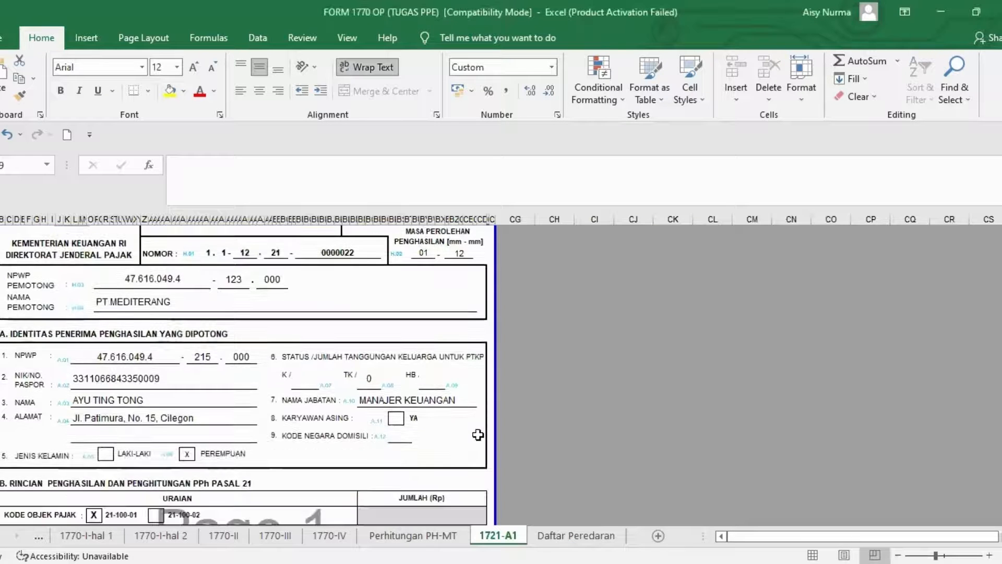
{"action": "scroll", "coordinate": [478, 435], "scroll_direction": "down", "scroll_amount": 1}
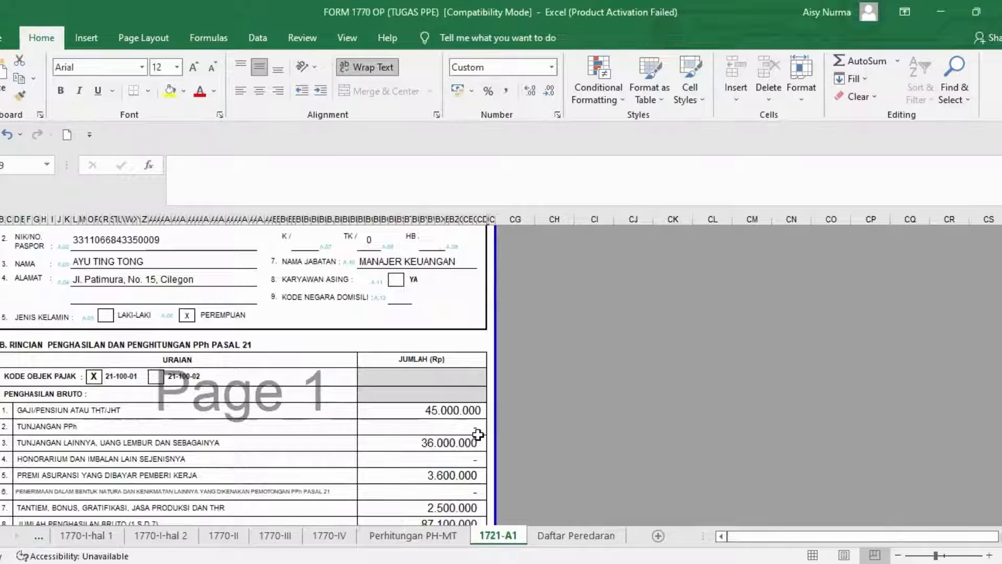
{"action": "scroll", "coordinate": [478, 435], "scroll_direction": "down", "scroll_amount": 2}
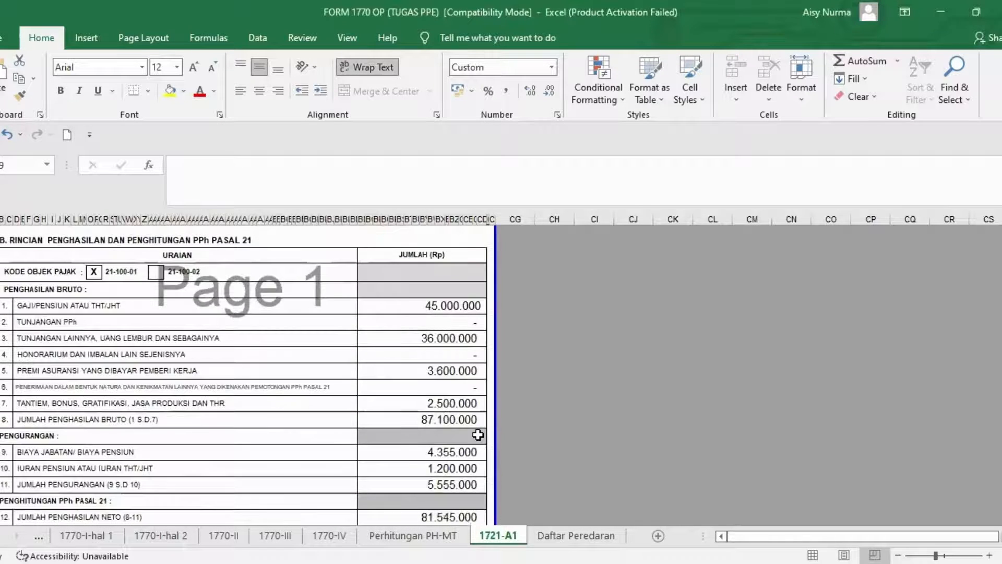
{"action": "scroll", "coordinate": [477, 434], "scroll_direction": "up", "scroll_amount": 5}
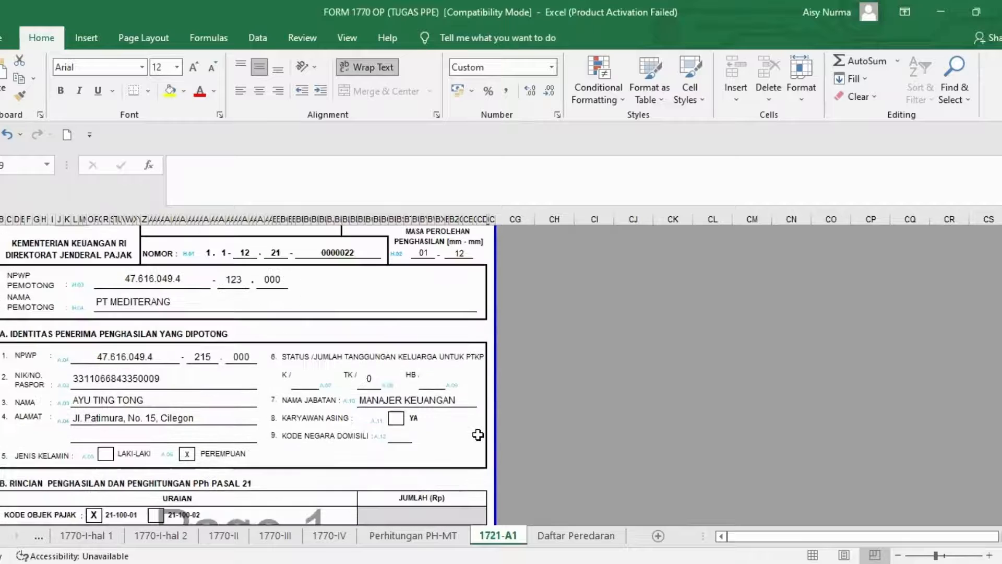
{"action": "scroll", "coordinate": [478, 434], "scroll_direction": "up", "scroll_amount": 2}
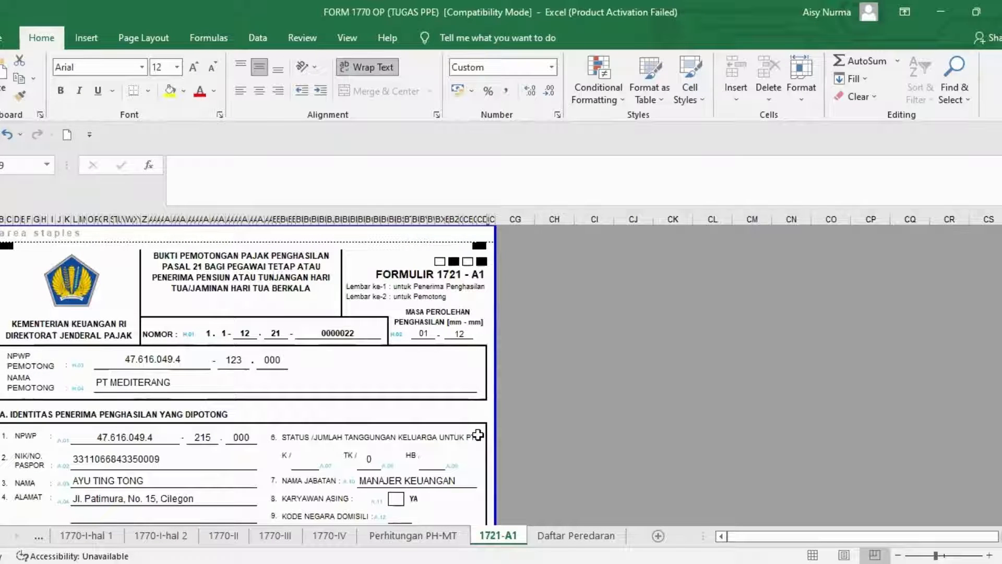
{"action": "scroll", "coordinate": [478, 435], "scroll_direction": "down", "scroll_amount": 2}
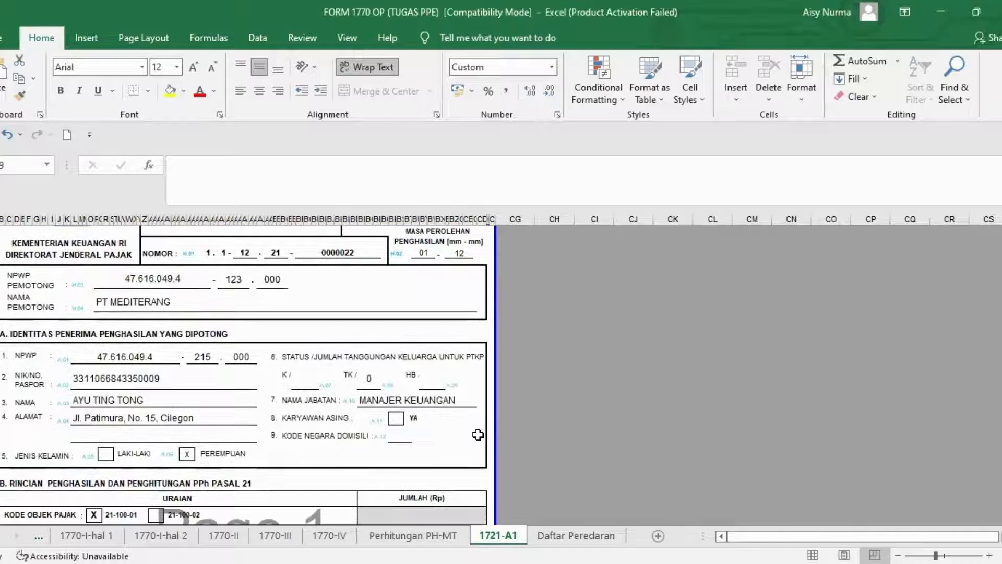
{"action": "scroll", "coordinate": [478, 435], "scroll_direction": "down", "scroll_amount": 2}
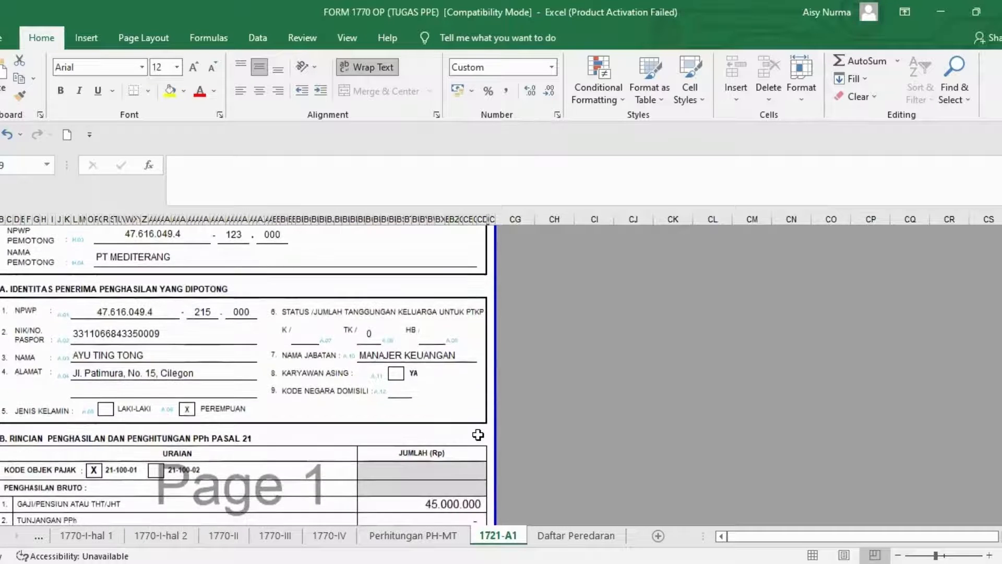
{"action": "scroll", "coordinate": [478, 435], "scroll_direction": "down", "scroll_amount": 2}
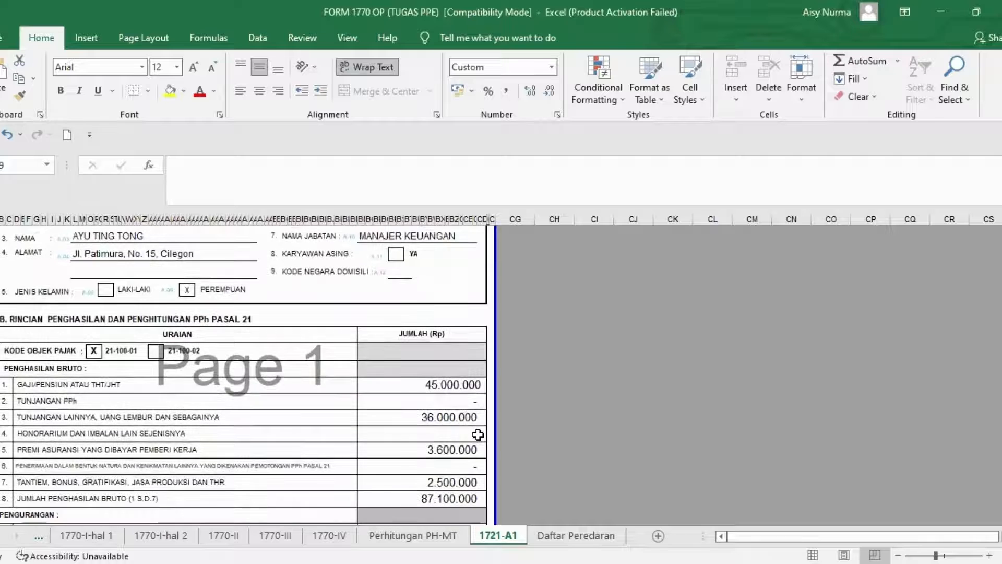
- Inspect the gross income entries on form 1721-A1 for salary, other allowances, employer-paid insurance premiums, and bonus and THR
{"action": "left_click", "coordinate": [422, 383]}
{"action": "scroll", "coordinate": [472, 376], "scroll_direction": "down", "scroll_amount": 1}
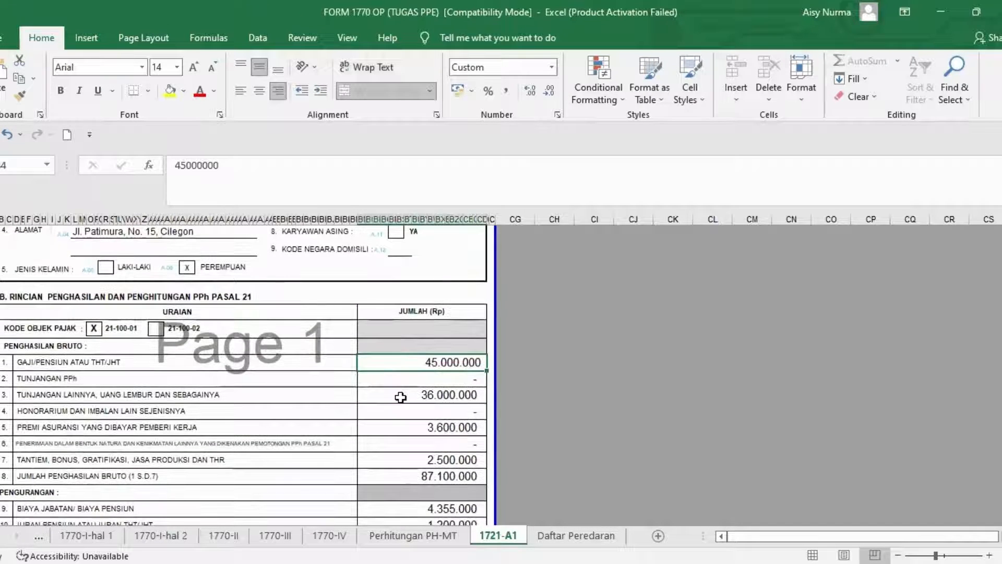
{"action": "left_click", "coordinate": [400, 397]}
{"action": "scroll", "coordinate": [401, 398], "scroll_direction": "down", "scroll_amount": 1}
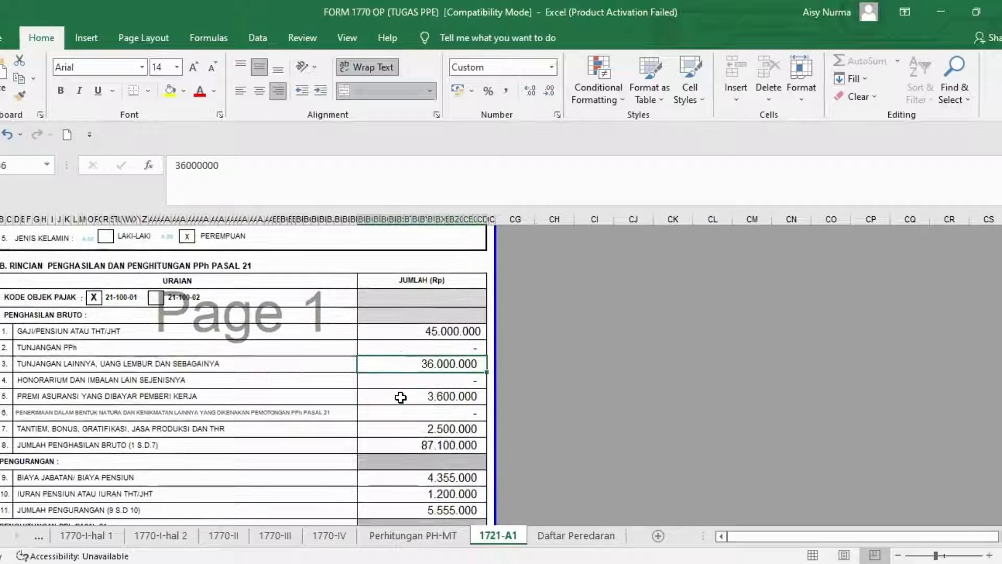
{"action": "left_click", "coordinate": [400, 398]}
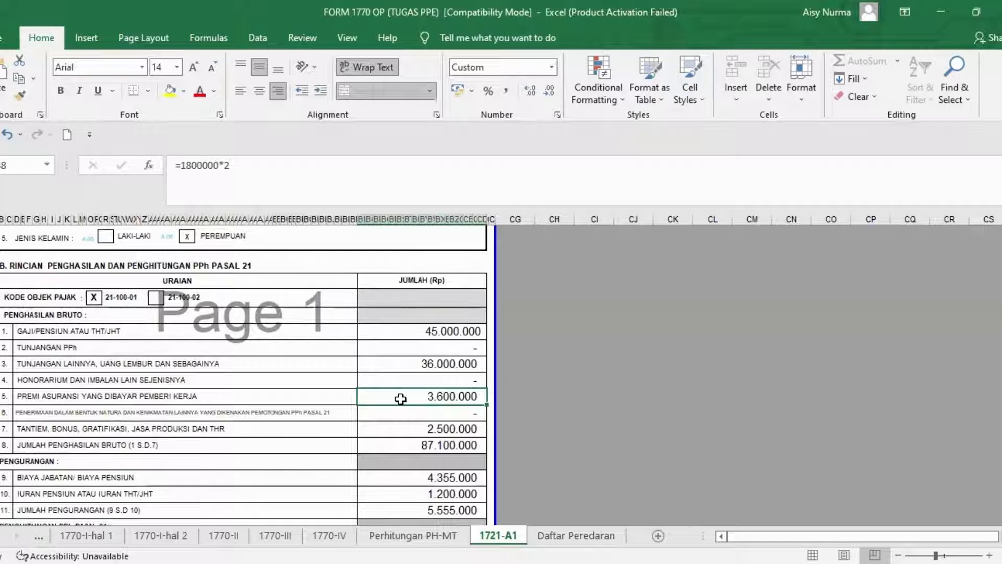
{"action": "scroll", "coordinate": [401, 399], "scroll_direction": "down", "scroll_amount": 2}
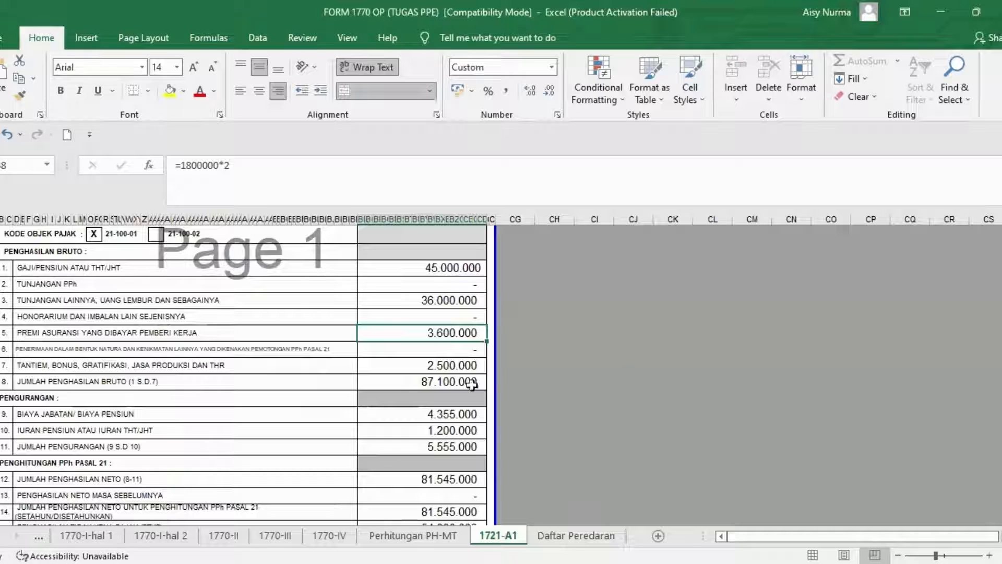
{"action": "left_click", "coordinate": [441, 365]}
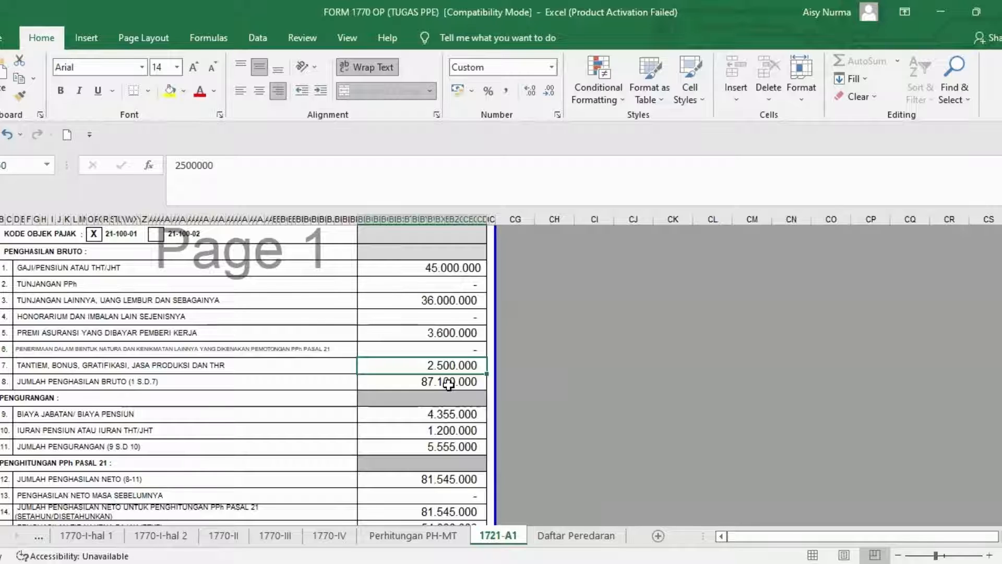
- Inspect the formulas for the job expense deduction and the total deductions in the Pengurangan section
{"action": "scroll", "coordinate": [450, 384], "scroll_direction": "down", "scroll_amount": 2}
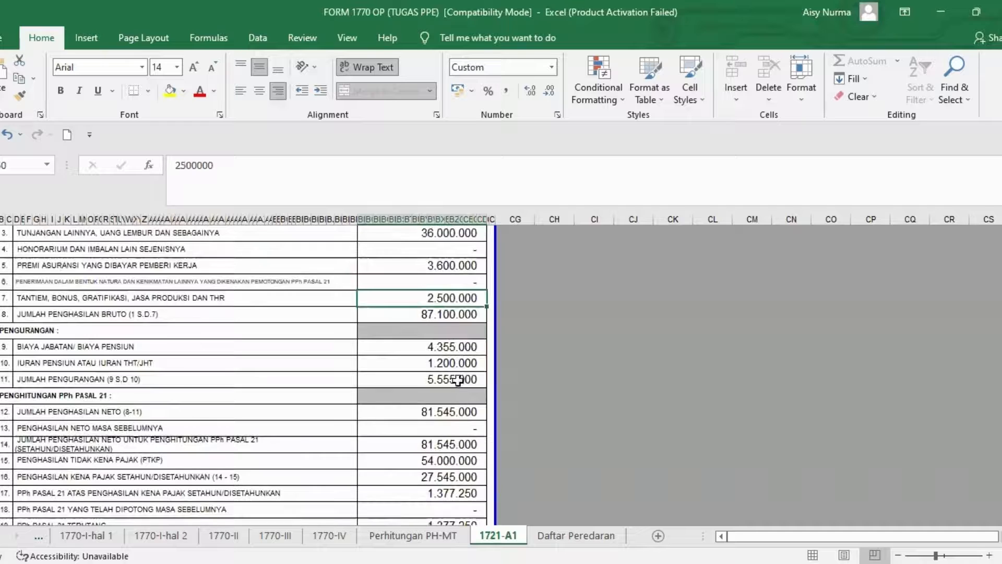
{"action": "left_click", "coordinate": [472, 349]}
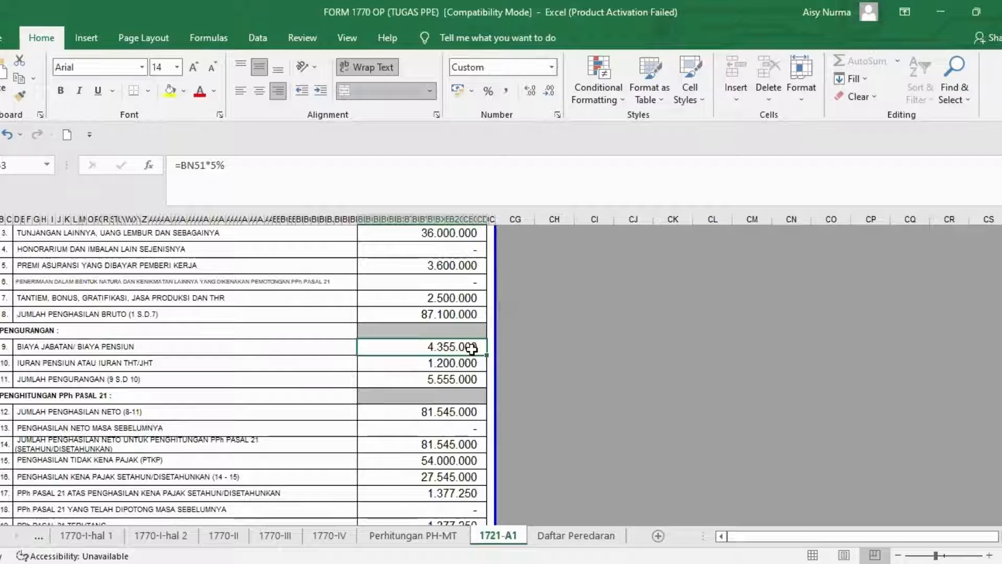
{"action": "left_click", "coordinate": [421, 376]}
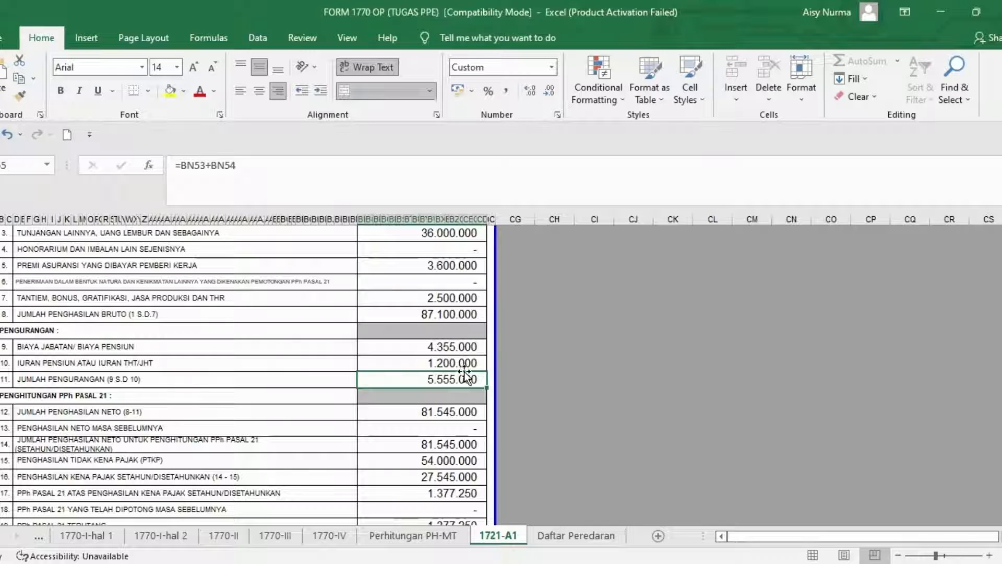
- On form 1721-A1, inspect the formulas for total net income and annualised net income, and the PTKP entry
{"action": "left_click", "coordinate": [450, 417]}
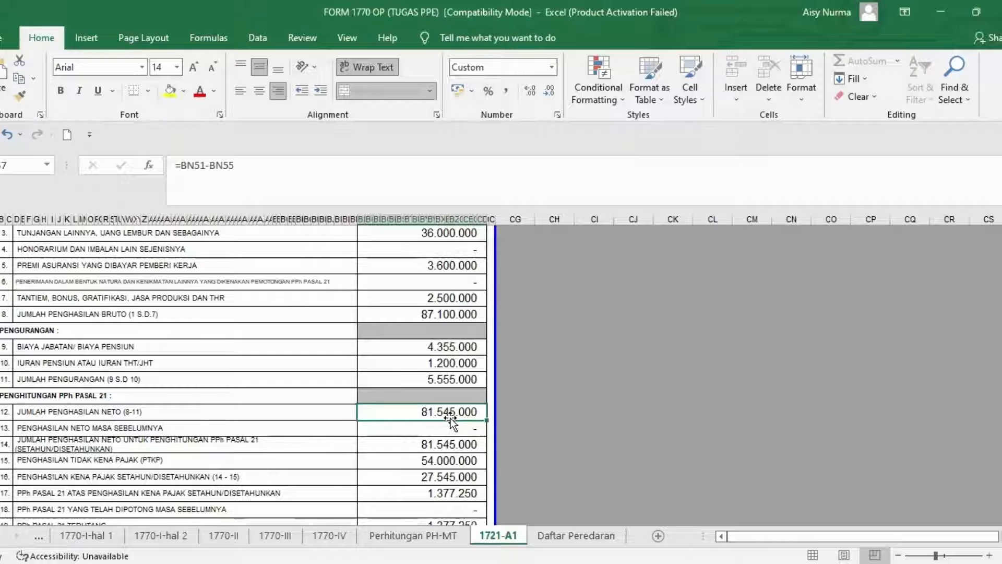
{"action": "left_click", "coordinate": [450, 447]}
{"action": "scroll", "coordinate": [450, 452], "scroll_direction": "down", "scroll_amount": 1}
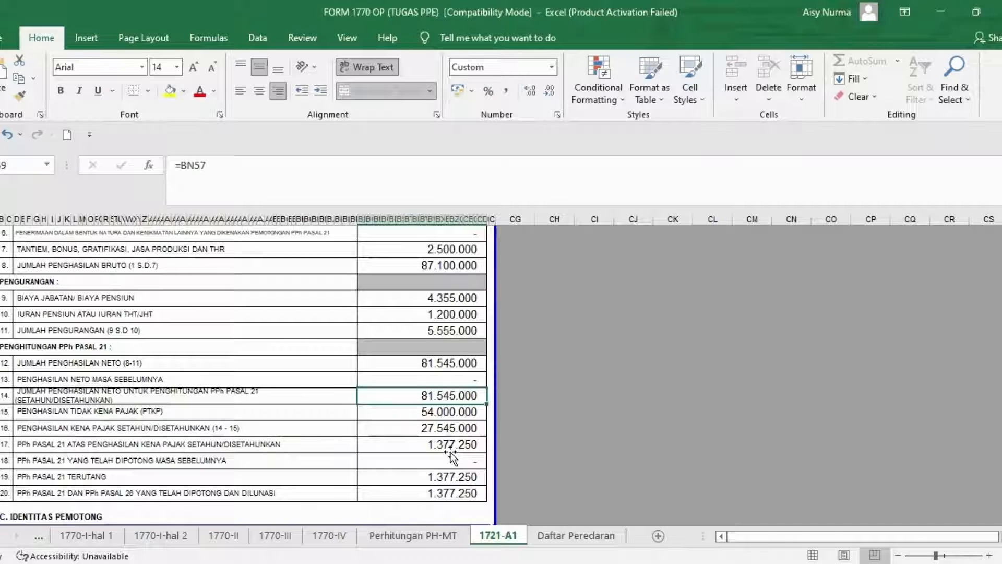
{"action": "left_click", "coordinate": [472, 412]}
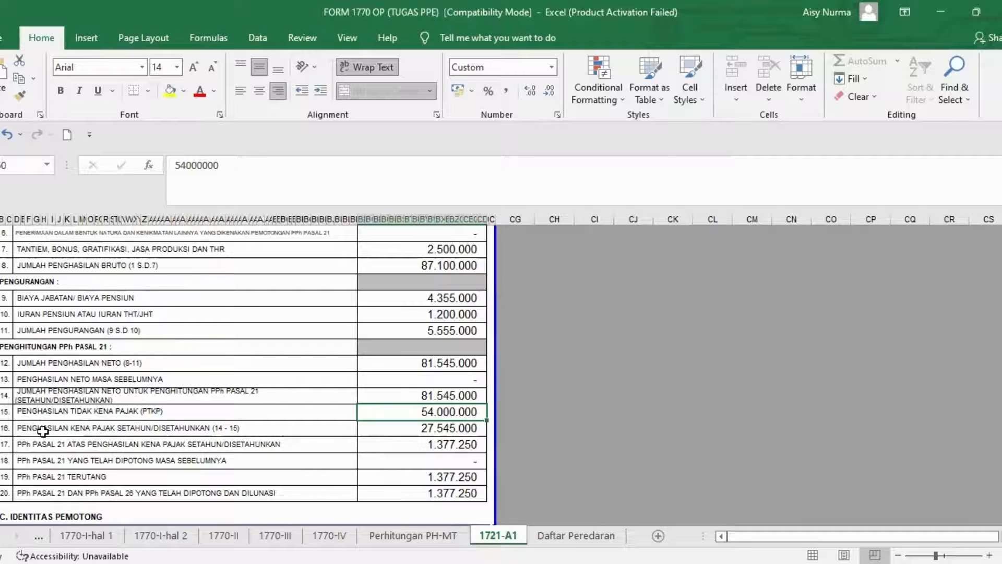
- Inspect the formulas for taxable income and its PPh Pasal 21, and review the tax due rows and Identitas Pemotong section
{"action": "left_click", "coordinate": [409, 428]}
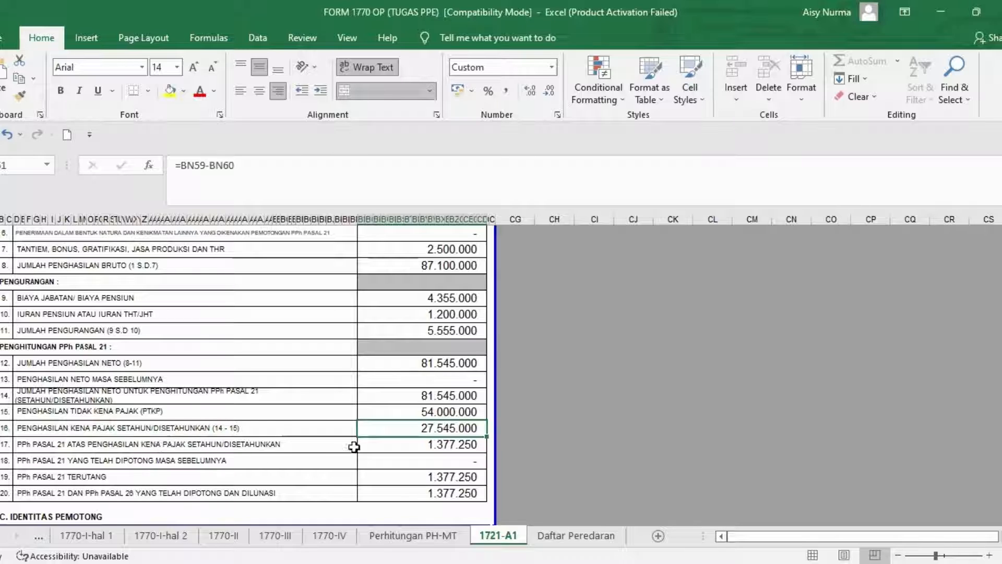
{"action": "left_click", "coordinate": [397, 449]}
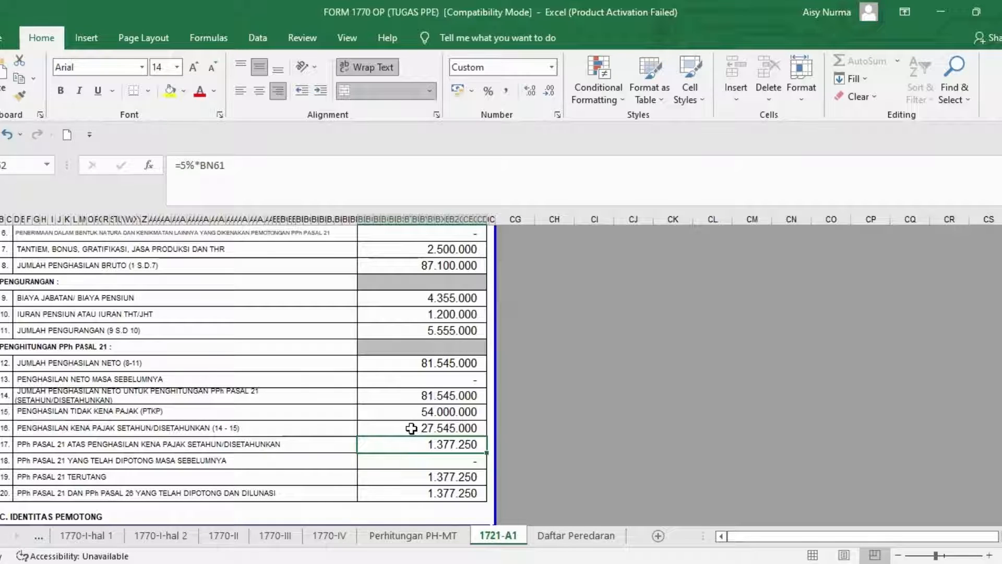
{"action": "scroll", "coordinate": [411, 428], "scroll_direction": "down", "scroll_amount": 1}
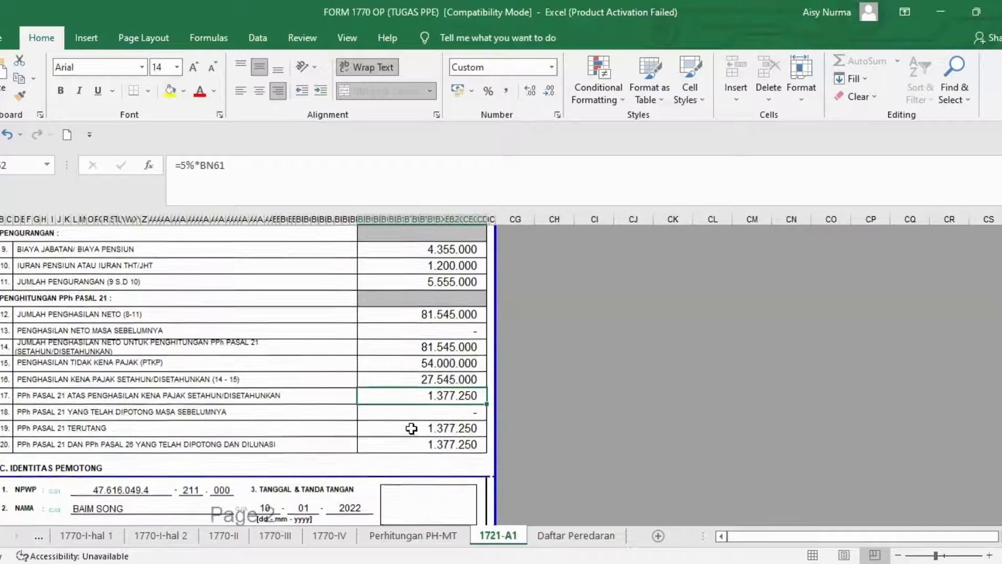
{"action": "scroll", "coordinate": [412, 428], "scroll_direction": "down", "scroll_amount": 1}
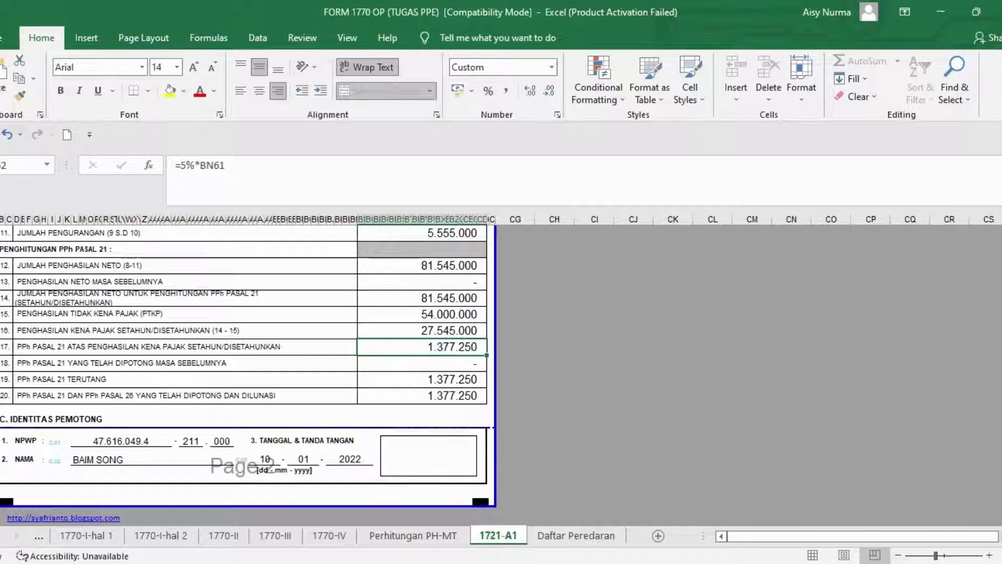
- Review the Perhitungan PH-MT sheet from the spouses' net income table to the signature sections
{"action": "left_click", "coordinate": [435, 533]}
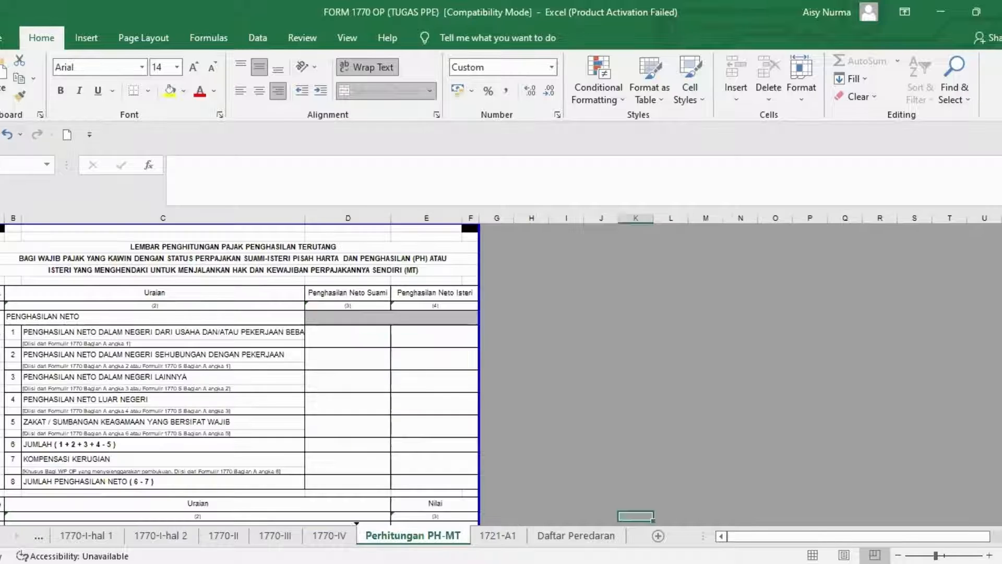
{"action": "scroll", "coordinate": [448, 476], "scroll_direction": "down", "scroll_amount": 12}
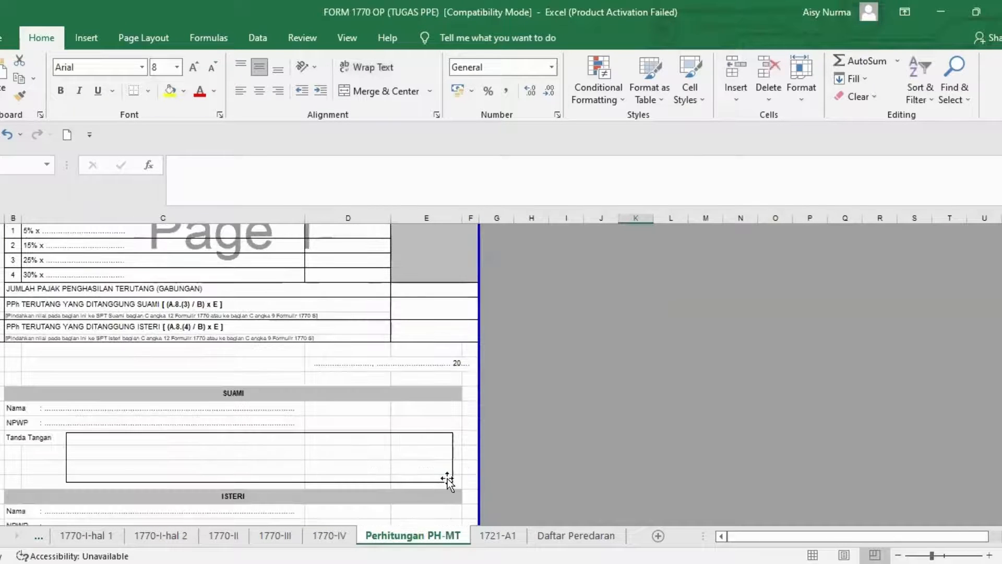
{"action": "scroll", "coordinate": [448, 477], "scroll_direction": "down", "scroll_amount": 4}
{"action": "scroll", "coordinate": [448, 477], "scroll_direction": "up", "scroll_amount": 15}
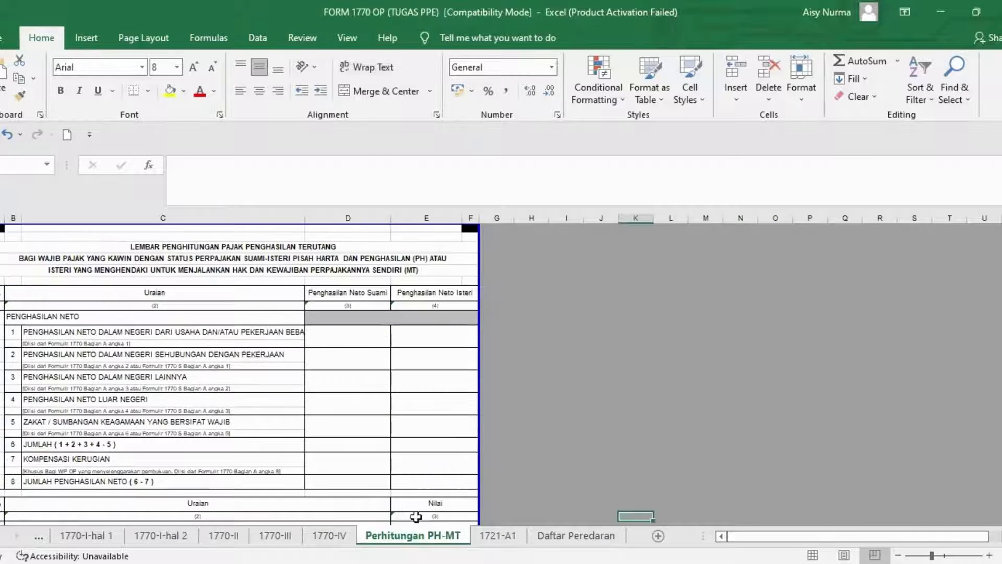
- Open the 1770-IV sheet and review its header and the year-end assets listed in Bagian A
{"action": "left_click", "coordinate": [329, 535]}
{"action": "scroll", "coordinate": [337, 459], "scroll_direction": "down", "scroll_amount": 2}
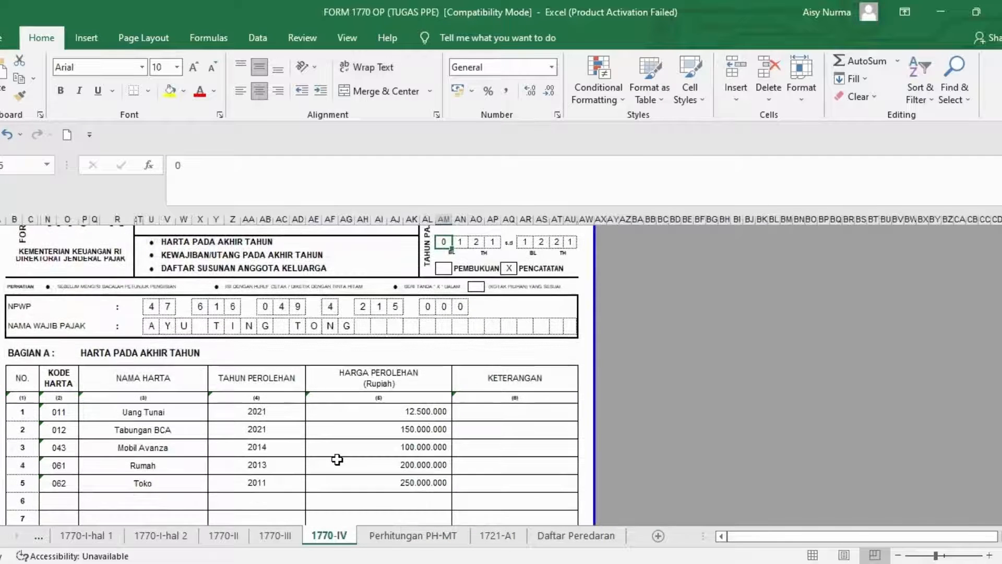
{"action": "scroll", "coordinate": [337, 459], "scroll_direction": "up", "scroll_amount": 2}
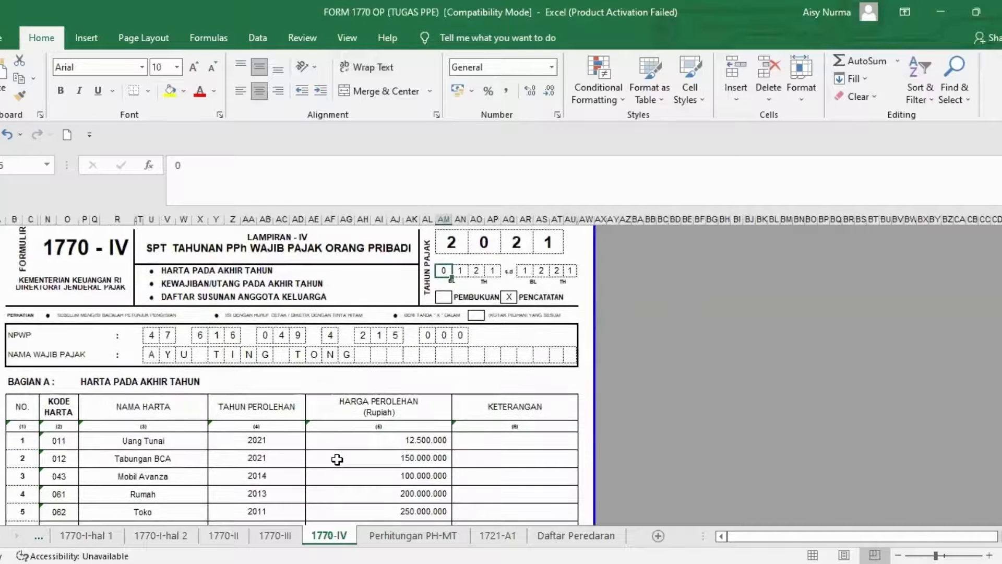
{"action": "scroll", "coordinate": [337, 459], "scroll_direction": "up", "scroll_amount": 1}
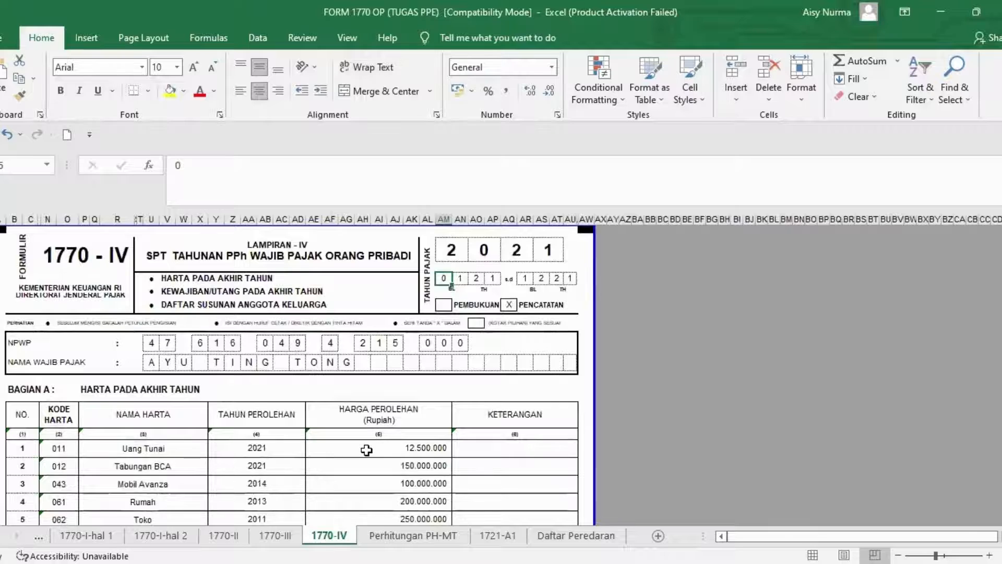
{"action": "scroll", "coordinate": [367, 450], "scroll_direction": "down", "scroll_amount": 1}
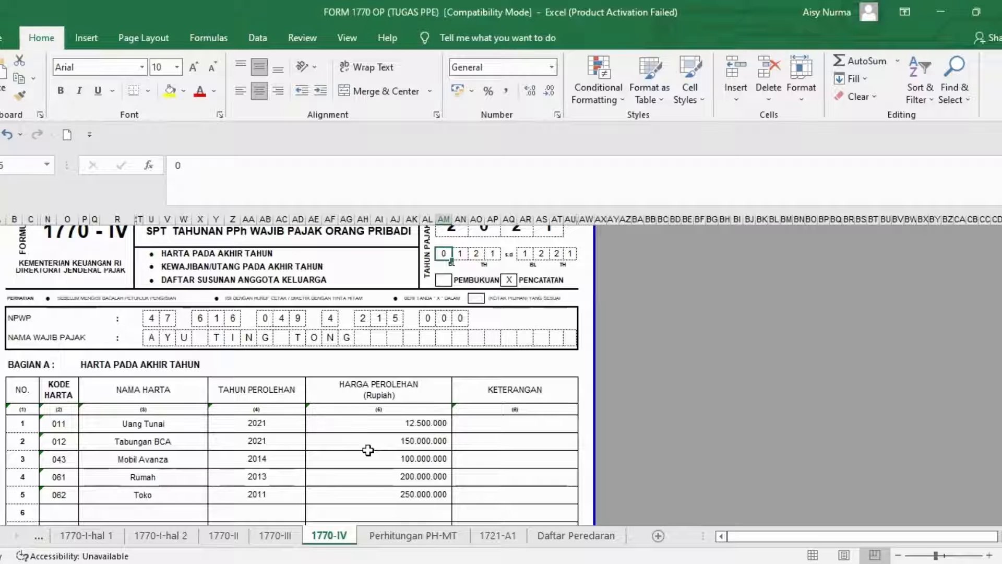
{"action": "scroll", "coordinate": [369, 447], "scroll_direction": "up", "scroll_amount": 1}
{"action": "scroll", "coordinate": [368, 443], "scroll_direction": "down", "scroll_amount": 1}
{"action": "scroll", "coordinate": [368, 443], "scroll_direction": "down", "scroll_amount": 6}
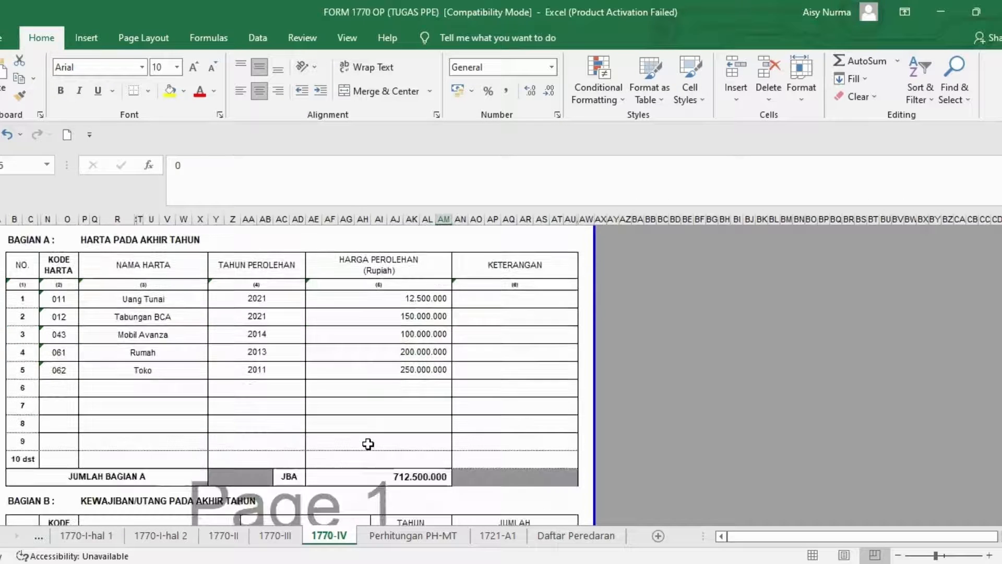
- Review the year-end debts in Bagian B and the family member list in Bagian C of form 1770-IV
{"action": "scroll", "coordinate": [368, 444], "scroll_direction": "down", "scroll_amount": 3}
{"action": "scroll", "coordinate": [368, 444], "scroll_direction": "up", "scroll_amount": 2}
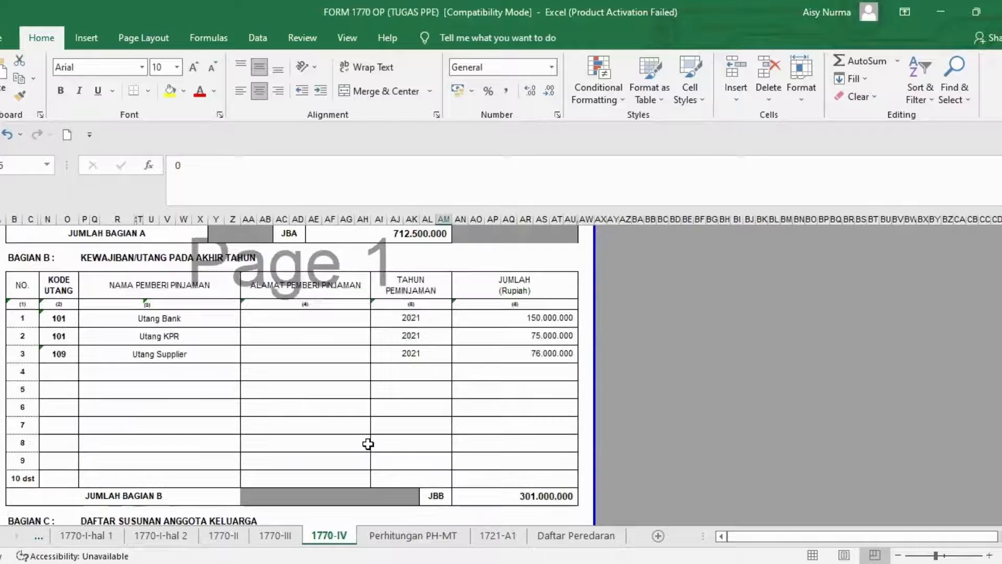
{"action": "scroll", "coordinate": [368, 444], "scroll_direction": "up", "scroll_amount": 1}
{"action": "scroll", "coordinate": [368, 444], "scroll_direction": "down", "scroll_amount": 1}
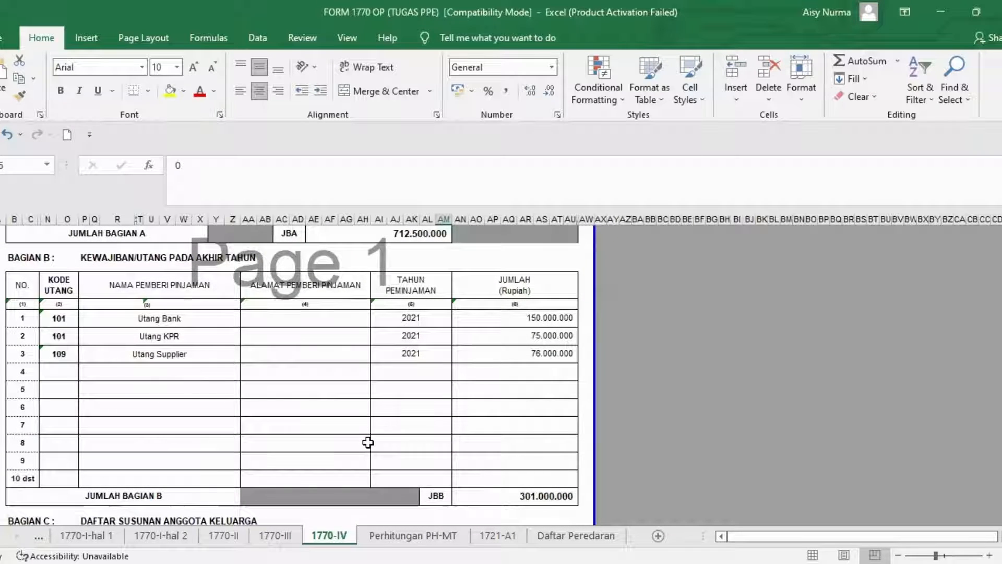
{"action": "scroll", "coordinate": [368, 442], "scroll_direction": "down", "scroll_amount": 2}
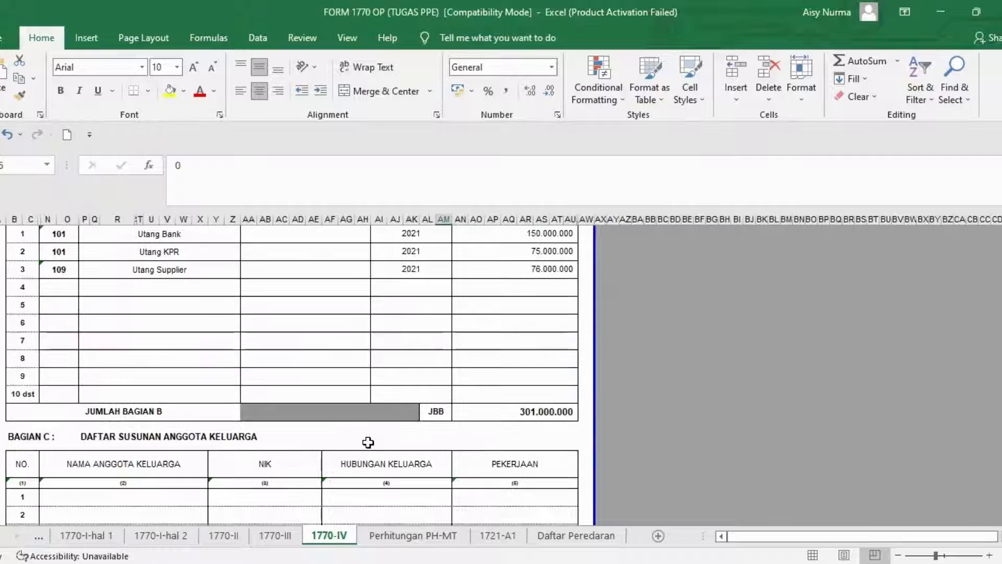
{"action": "scroll", "coordinate": [368, 442], "scroll_direction": "down", "scroll_amount": 2}
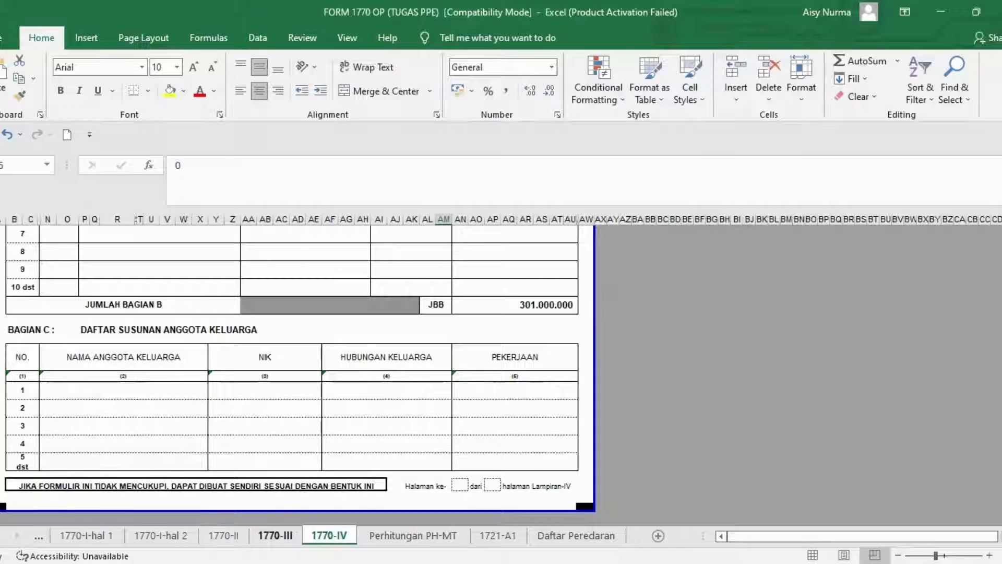
- On the 1770-III sheet, inspect the row 16 final-tax income formulas linked to Daftar Peredaran and review Bagian B and C
{"action": "left_click", "coordinate": [276, 535]}
{"action": "scroll", "coordinate": [334, 420], "scroll_direction": "down", "scroll_amount": 10}
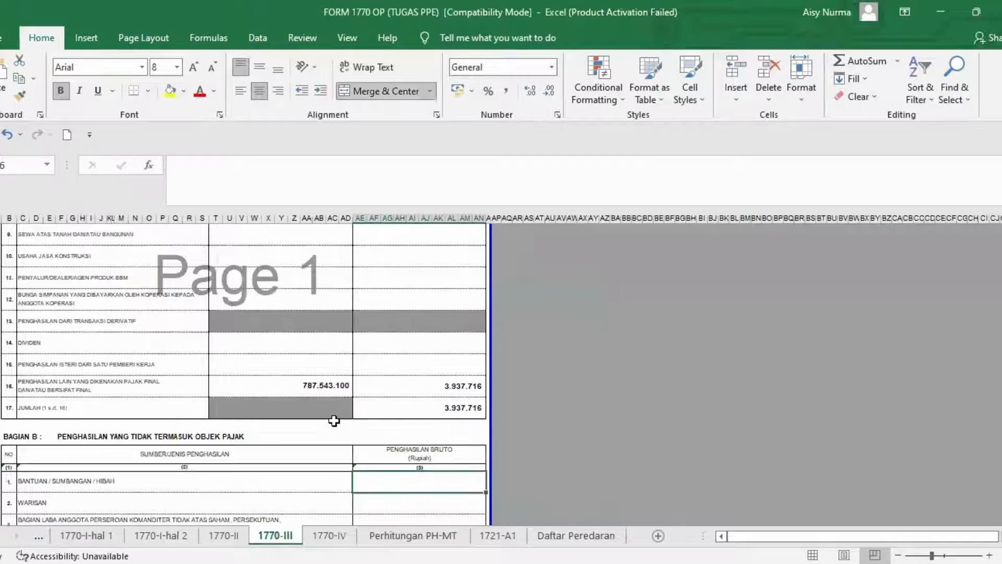
{"action": "scroll", "coordinate": [334, 420], "scroll_direction": "down", "scroll_amount": 3}
{"action": "scroll", "coordinate": [334, 420], "scroll_direction": "up", "scroll_amount": 3}
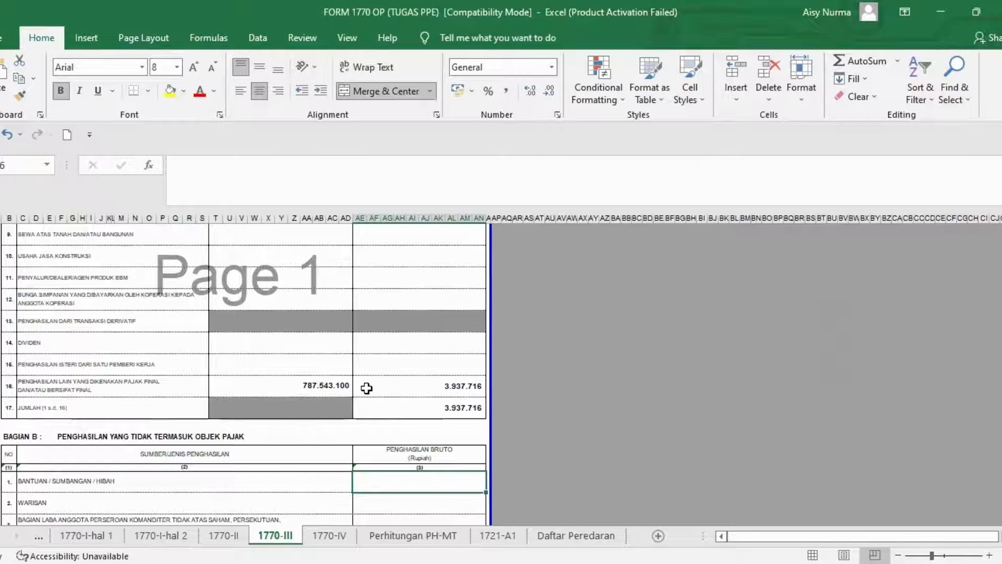
{"action": "left_click", "coordinate": [334, 388]}
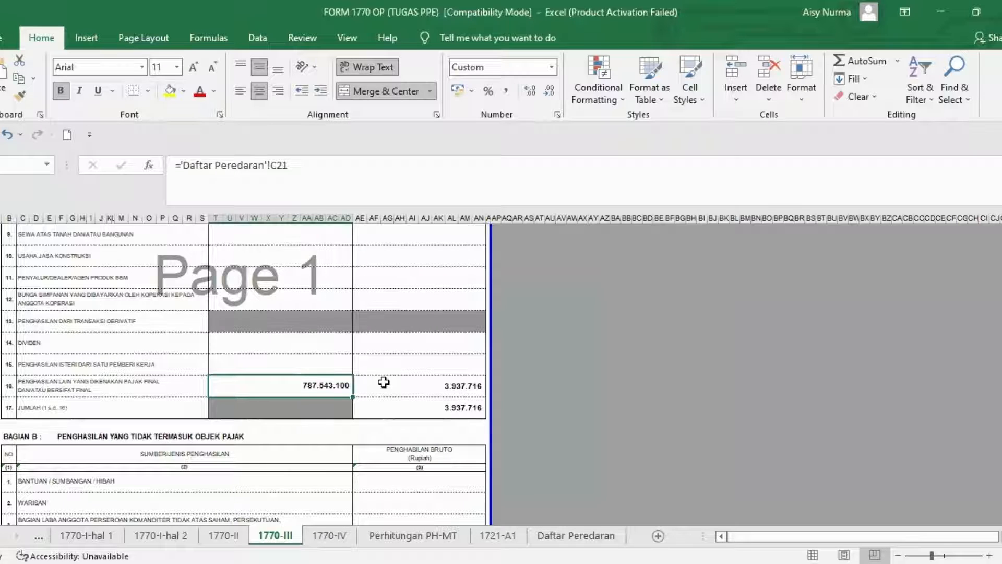
{"action": "left_click", "coordinate": [383, 382]}
{"action": "scroll", "coordinate": [384, 380], "scroll_direction": "down", "scroll_amount": 3}
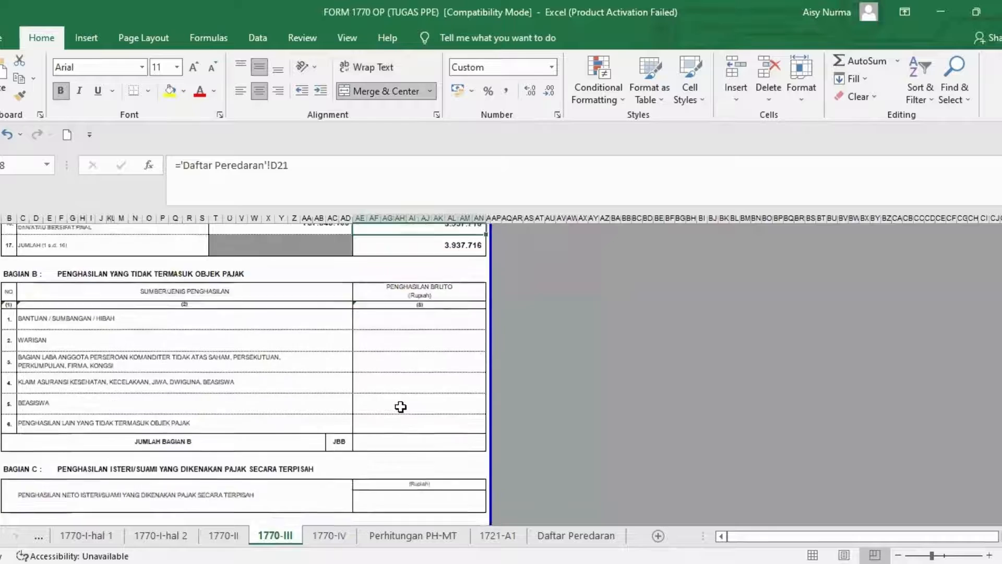
{"action": "scroll", "coordinate": [400, 407], "scroll_direction": "down", "scroll_amount": 3}
- Open the 1770-II sheet and review the withheld PPh entry, the Bagian A total and the filling notes
{"action": "left_click", "coordinate": [218, 535]}
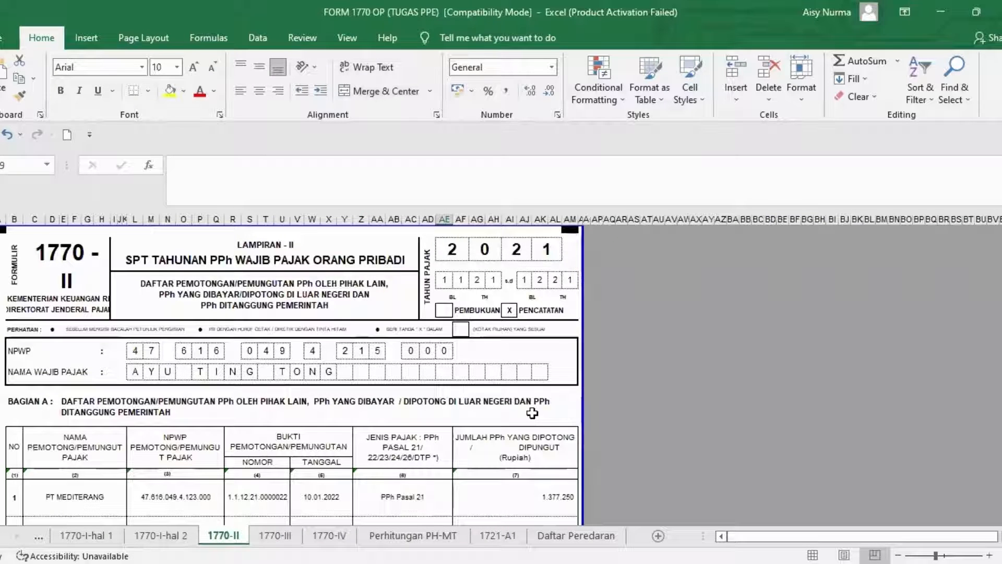
{"action": "scroll", "coordinate": [523, 419], "scroll_direction": "down", "scroll_amount": 1}
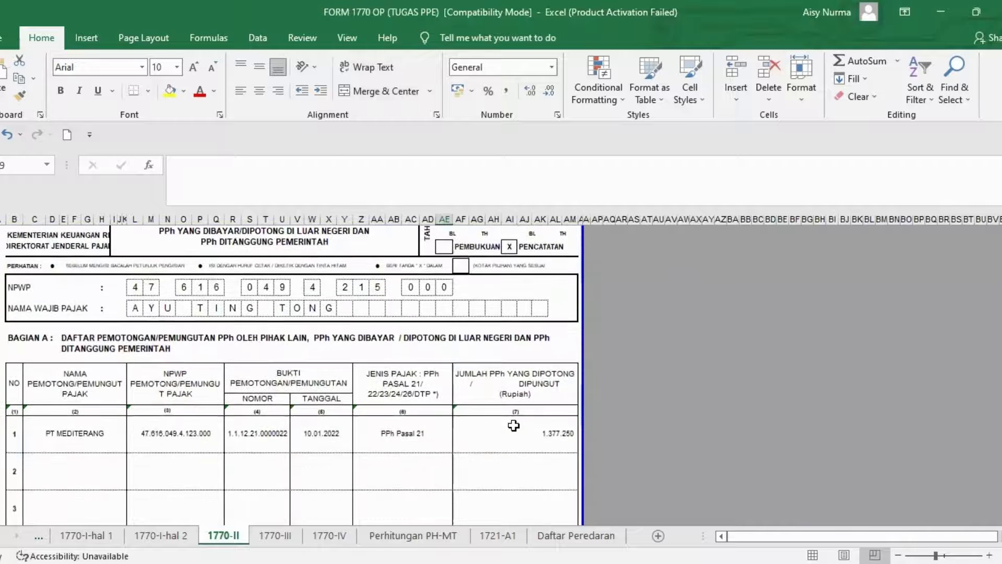
{"action": "scroll", "coordinate": [513, 426], "scroll_direction": "down", "scroll_amount": 1}
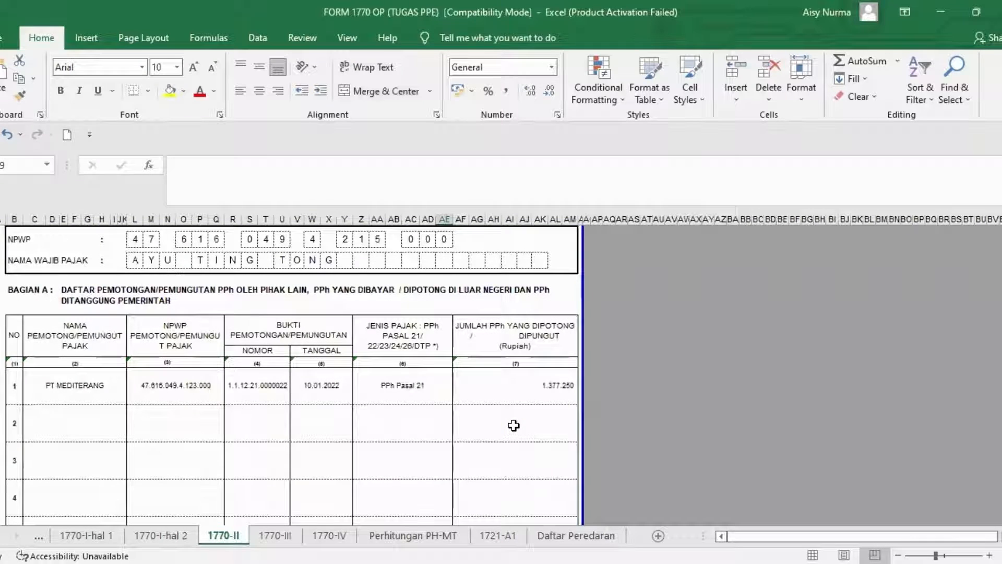
{"action": "scroll", "coordinate": [514, 425], "scroll_direction": "down", "scroll_amount": 1}
{"action": "scroll", "coordinate": [513, 426], "scroll_direction": "down", "scroll_amount": 1}
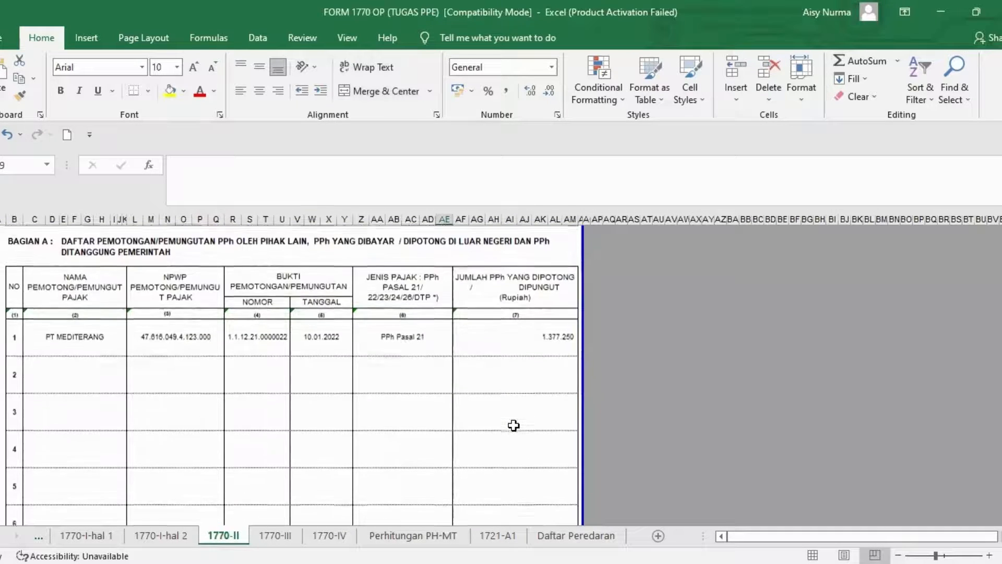
{"action": "scroll", "coordinate": [514, 426], "scroll_direction": "down", "scroll_amount": 1}
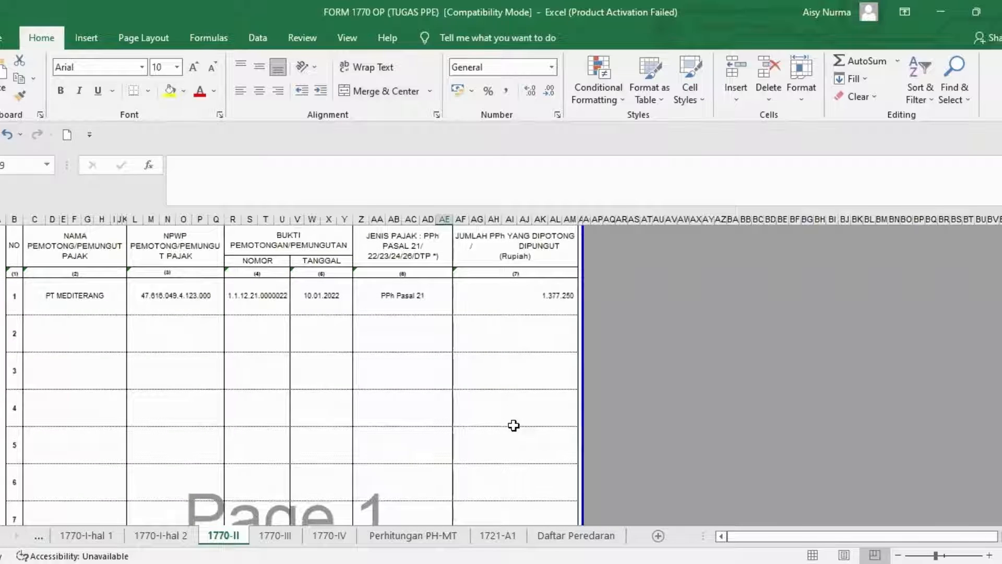
{"action": "scroll", "coordinate": [514, 425], "scroll_direction": "down", "scroll_amount": 8}
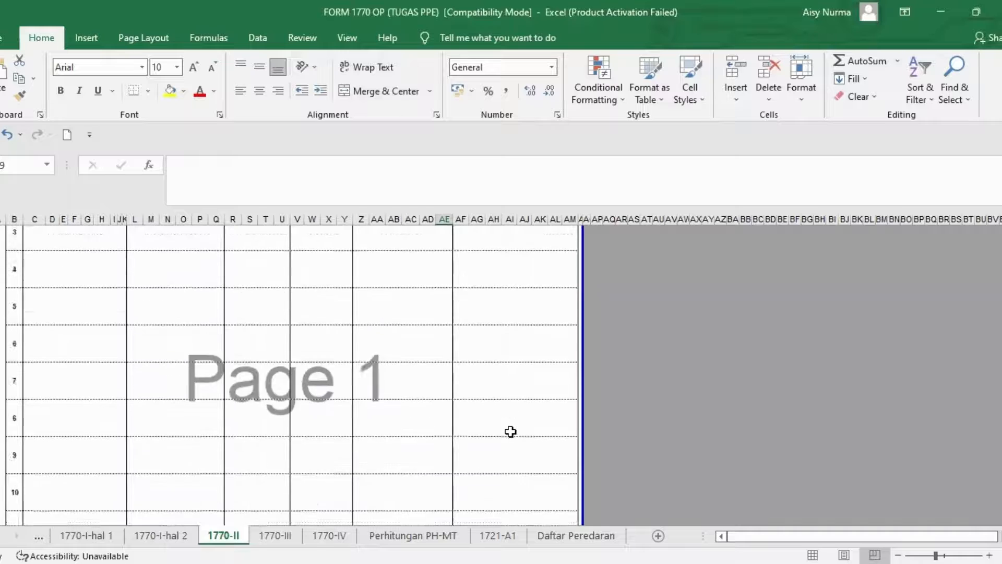
{"action": "scroll", "coordinate": [510, 435], "scroll_direction": "down", "scroll_amount": 5}
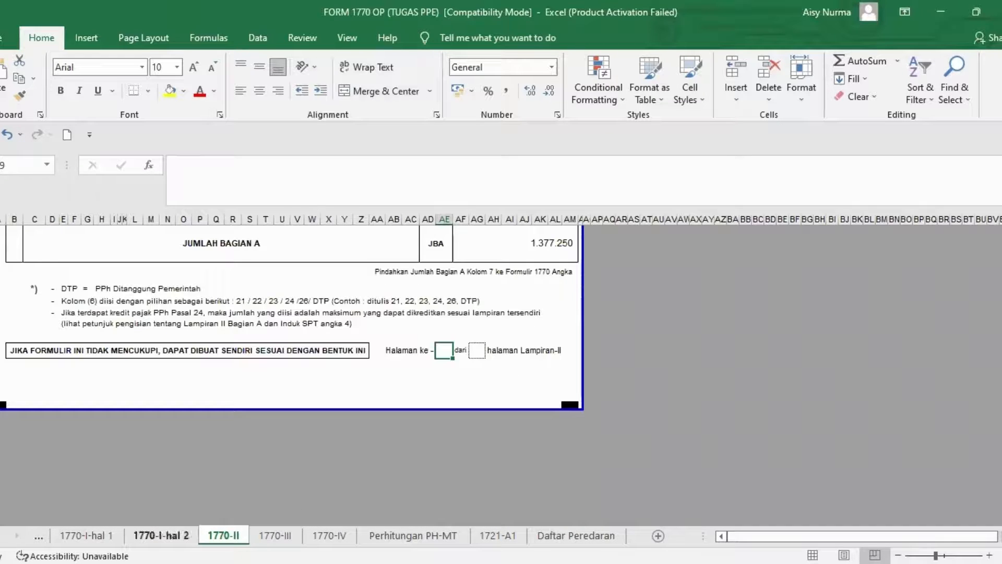
- Open the 1770-I-hal 2 sheet and review the business, employment and other domestic net income sections, Bagian B to D
{"action": "left_click", "coordinate": [186, 534]}
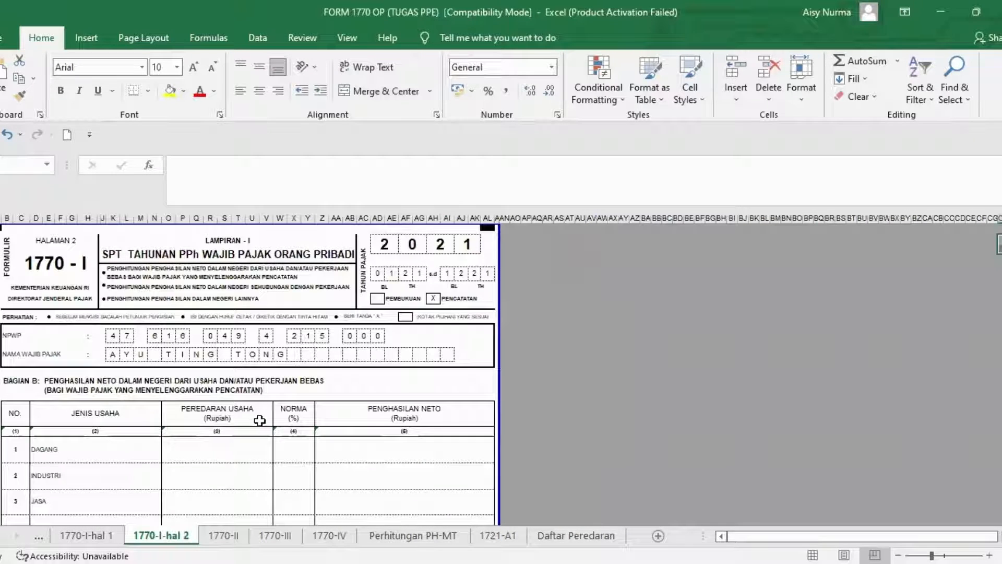
{"action": "scroll", "coordinate": [260, 420], "scroll_direction": "down", "scroll_amount": 5}
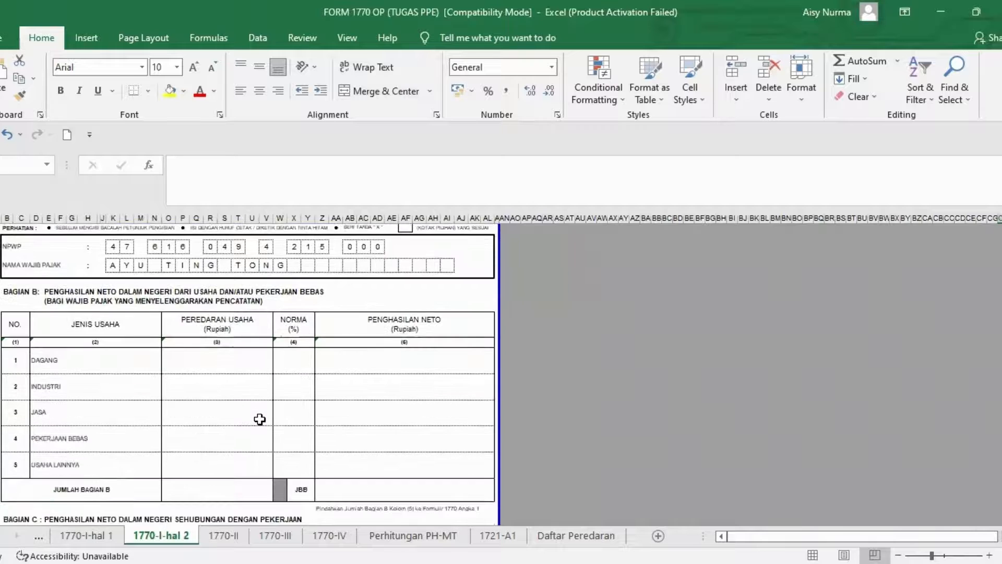
{"action": "scroll", "coordinate": [260, 420], "scroll_direction": "down", "scroll_amount": 6}
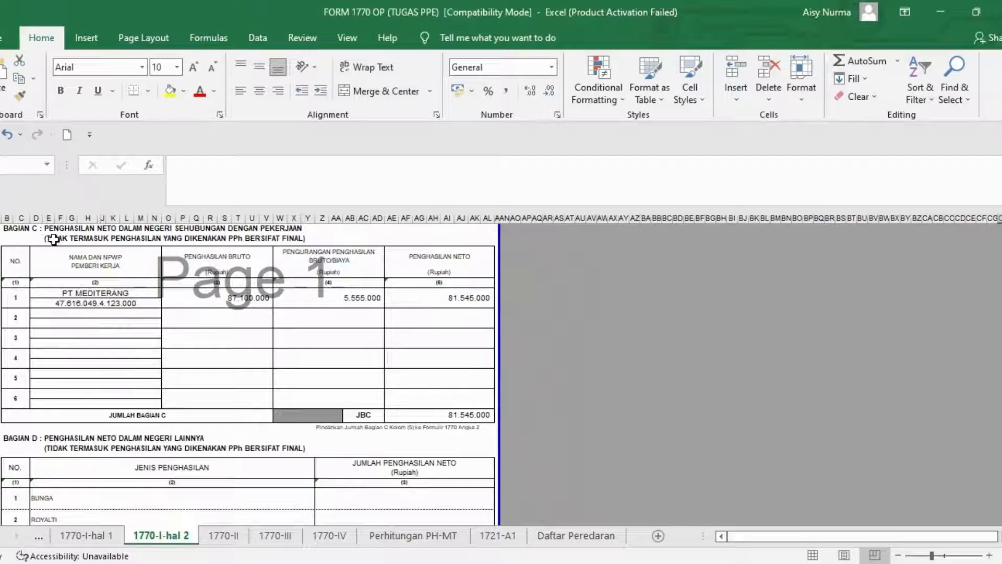
{"action": "scroll", "coordinate": [177, 355], "scroll_direction": "up", "scroll_amount": 5}
{"action": "scroll", "coordinate": [177, 354], "scroll_direction": "down", "scroll_amount": 10}
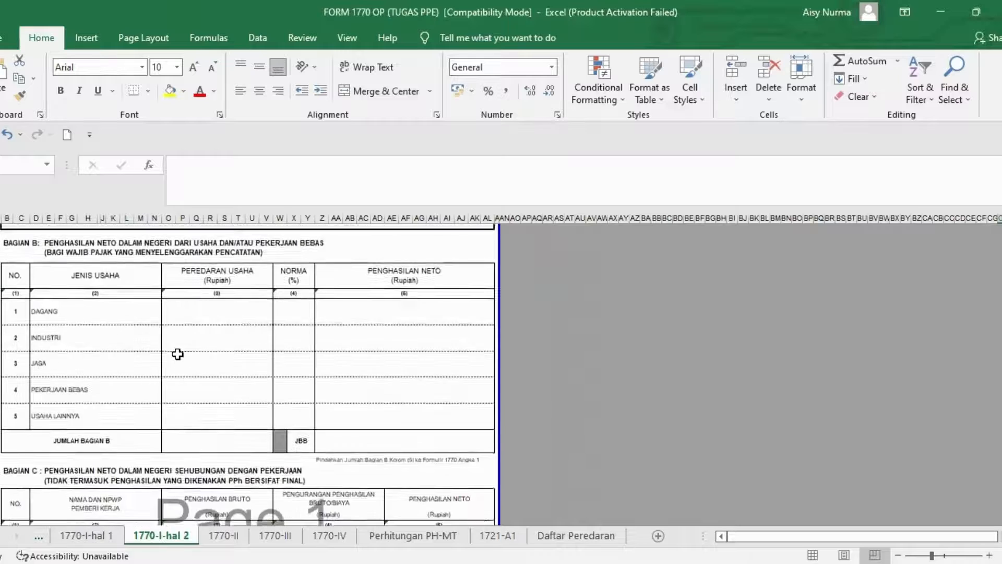
{"action": "scroll", "coordinate": [177, 354], "scroll_direction": "down", "scroll_amount": 4}
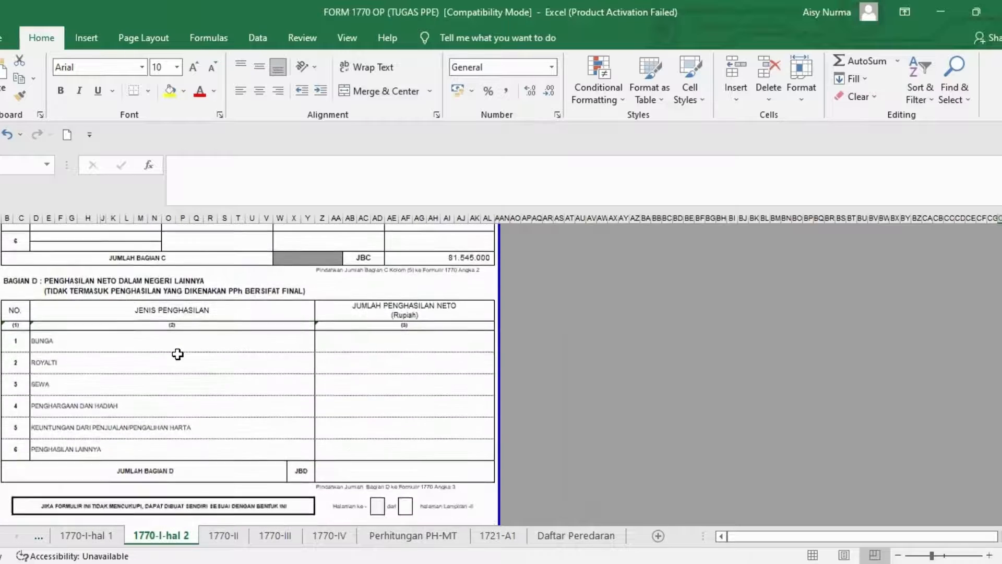
- Open the 1770-I-hal 1 sheet and review its header, the Bagian A bookkeeping income section and the positive and negative fiscal adjustments
{"action": "left_click", "coordinate": [104, 538]}
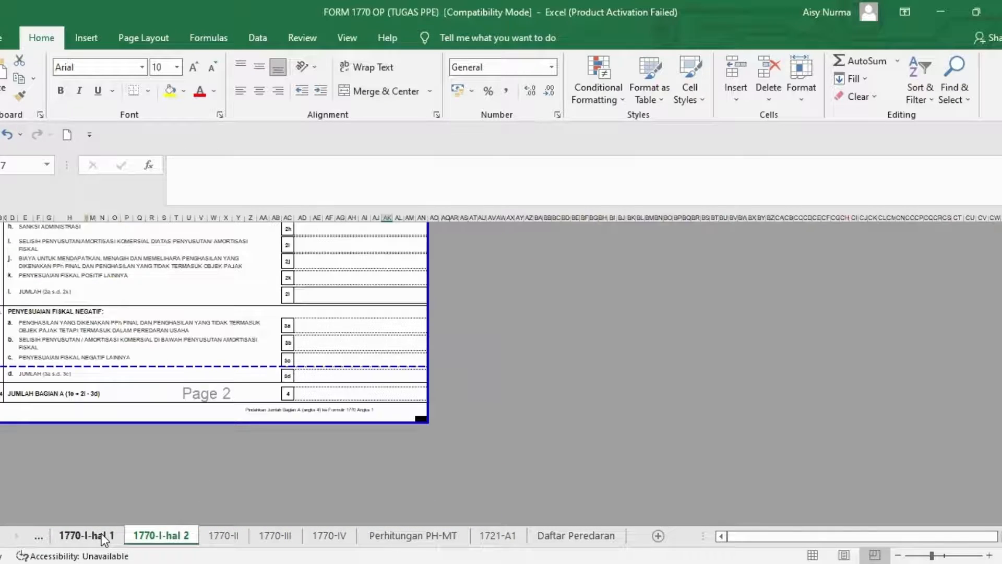
{"action": "scroll", "coordinate": [261, 402], "scroll_direction": "up", "scroll_amount": 2}
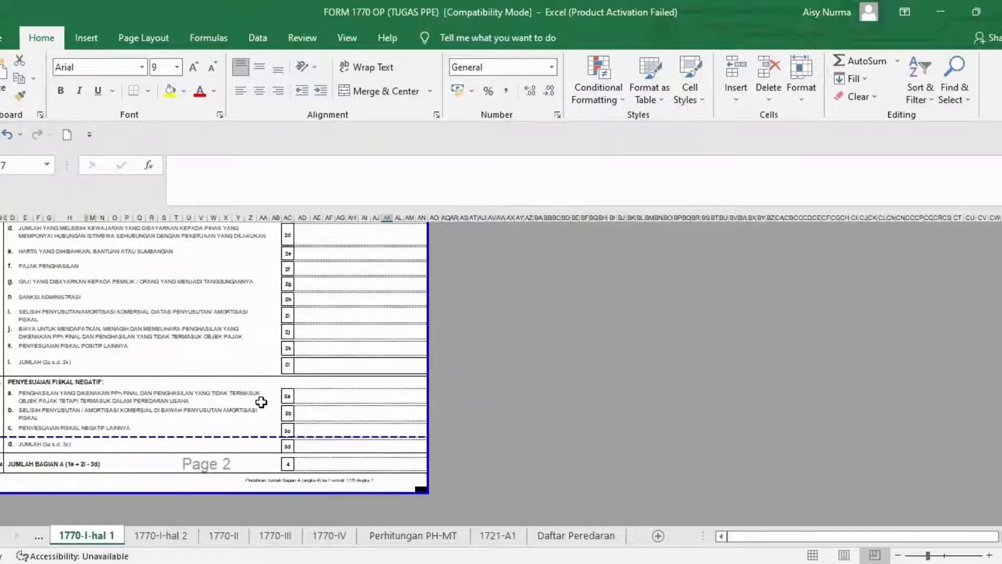
{"action": "scroll", "coordinate": [261, 402], "scroll_direction": "up", "scroll_amount": 5}
{"action": "scroll", "coordinate": [261, 402], "scroll_direction": "up", "scroll_amount": 5}
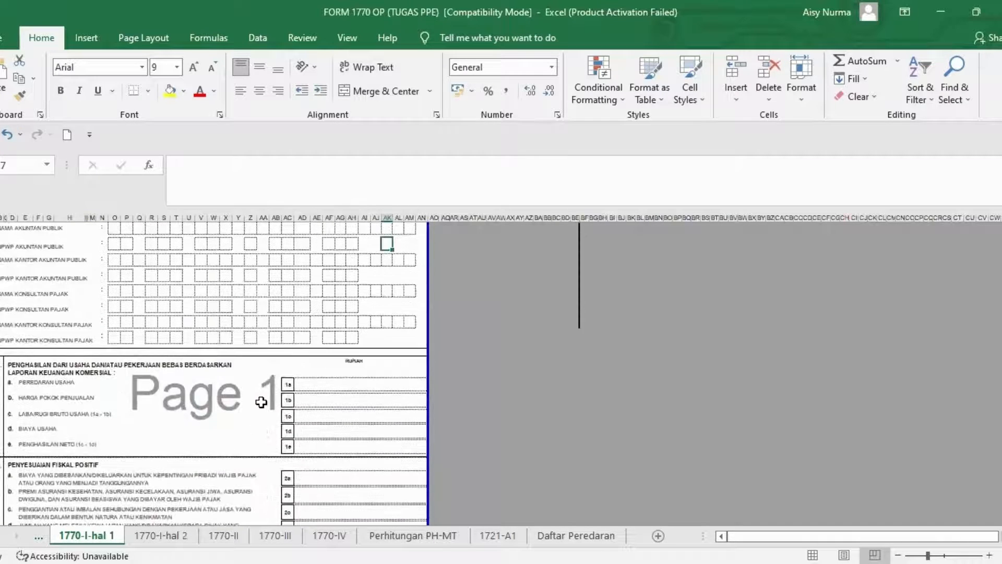
{"action": "scroll", "coordinate": [261, 402], "scroll_direction": "down", "scroll_amount": 3}
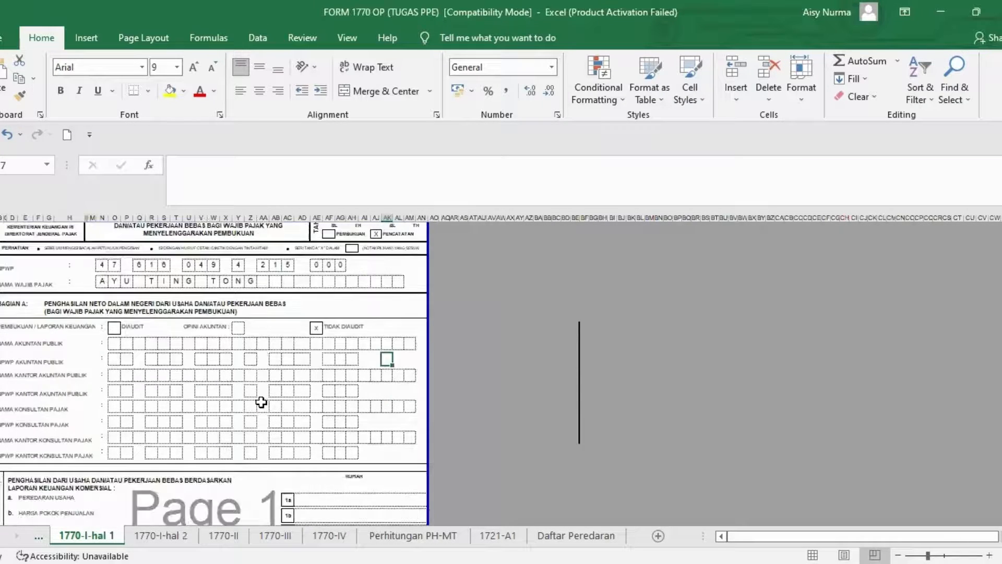
{"action": "scroll", "coordinate": [261, 402], "scroll_direction": "up", "scroll_amount": 3}
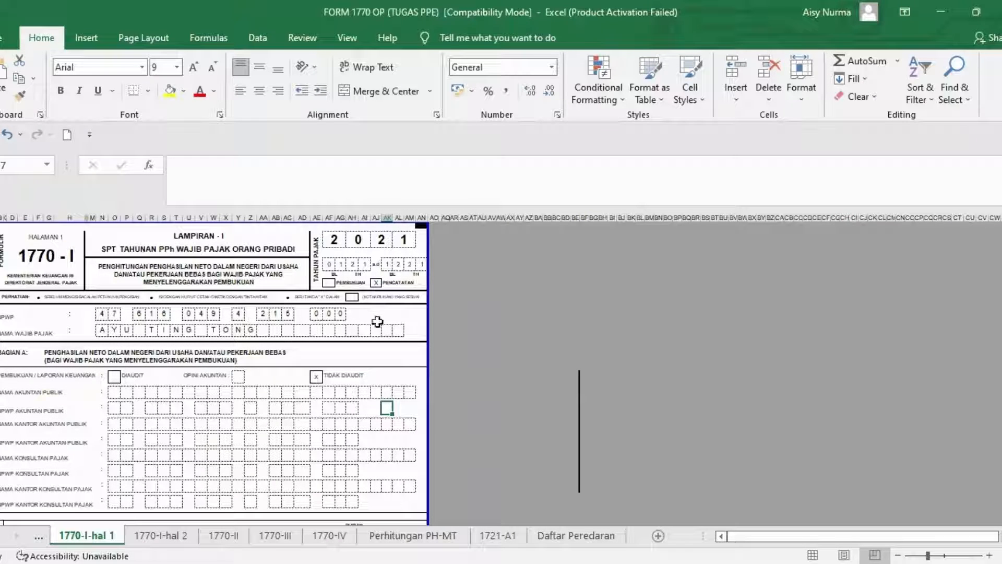
{"action": "scroll", "coordinate": [378, 322], "scroll_direction": "down", "scroll_amount": 10}
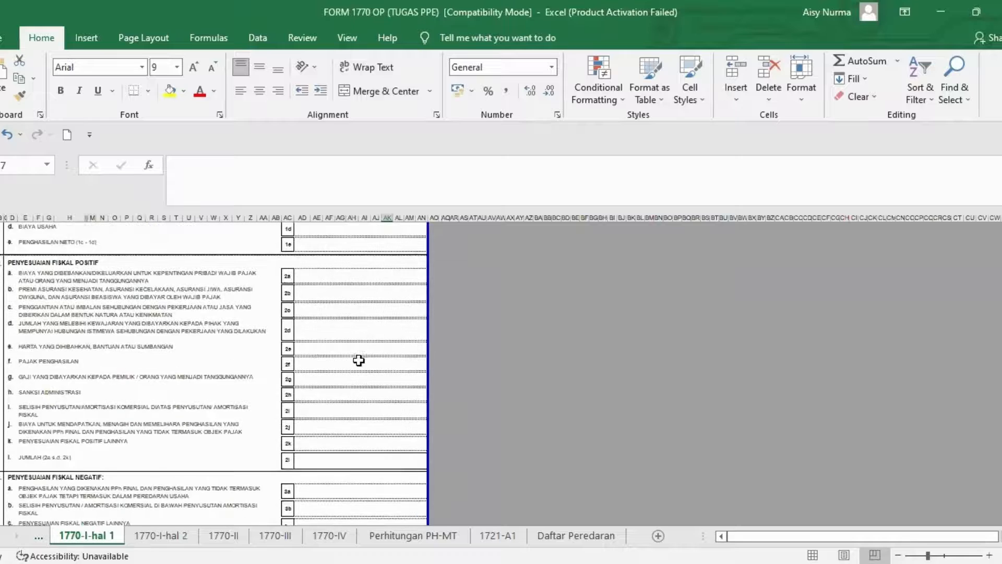
{"action": "scroll", "coordinate": [359, 360], "scroll_direction": "down", "scroll_amount": 2}
- Open the main 1770 sheet and review the taxpayer identity block and the net income rows in section A
{"action": "left_click", "coordinate": [39, 536]}
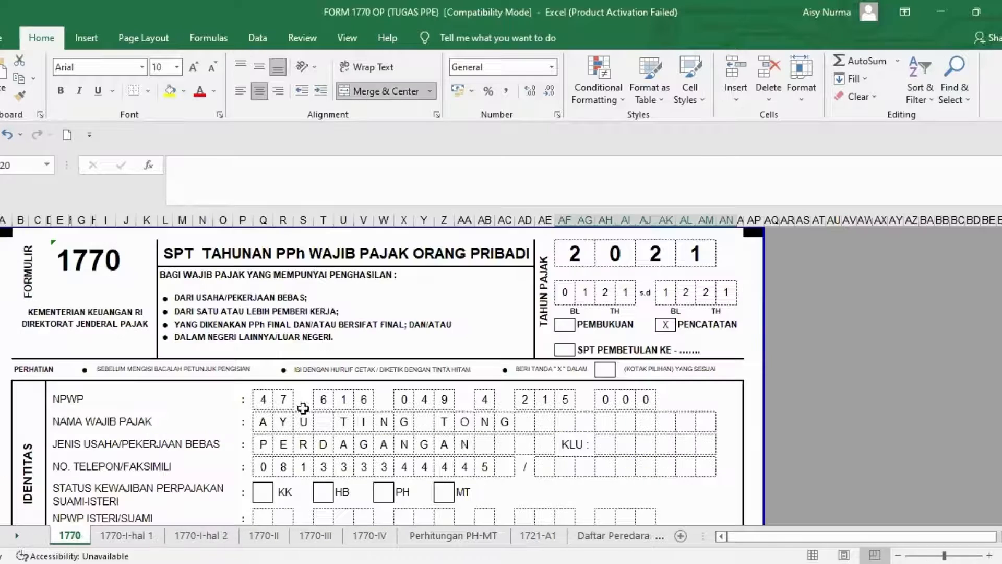
{"action": "scroll", "coordinate": [331, 391], "scroll_direction": "down", "scroll_amount": 3}
{"action": "scroll", "coordinate": [336, 387], "scroll_direction": "down", "scroll_amount": 8}
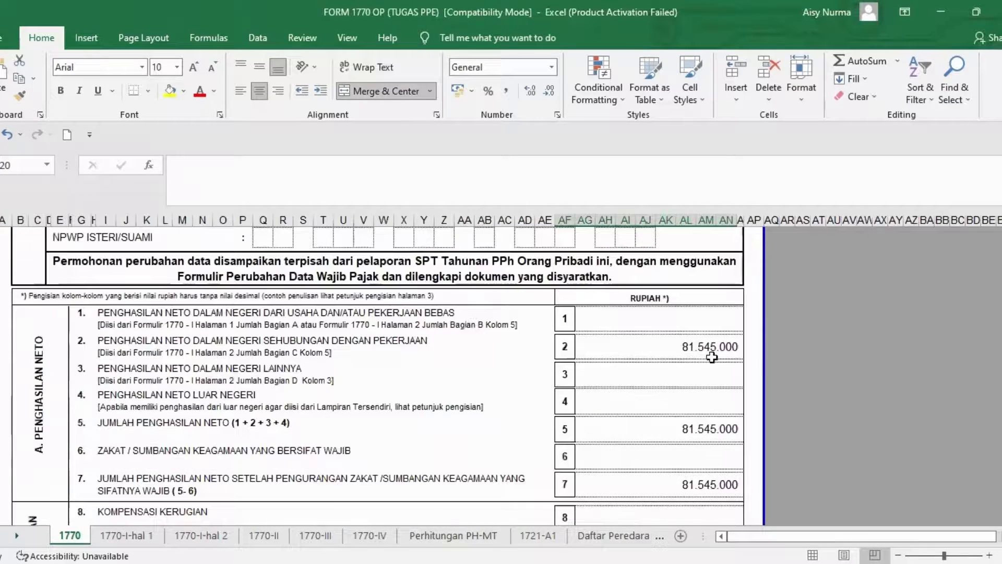
{"action": "scroll", "coordinate": [708, 360], "scroll_direction": "up", "scroll_amount": 10}
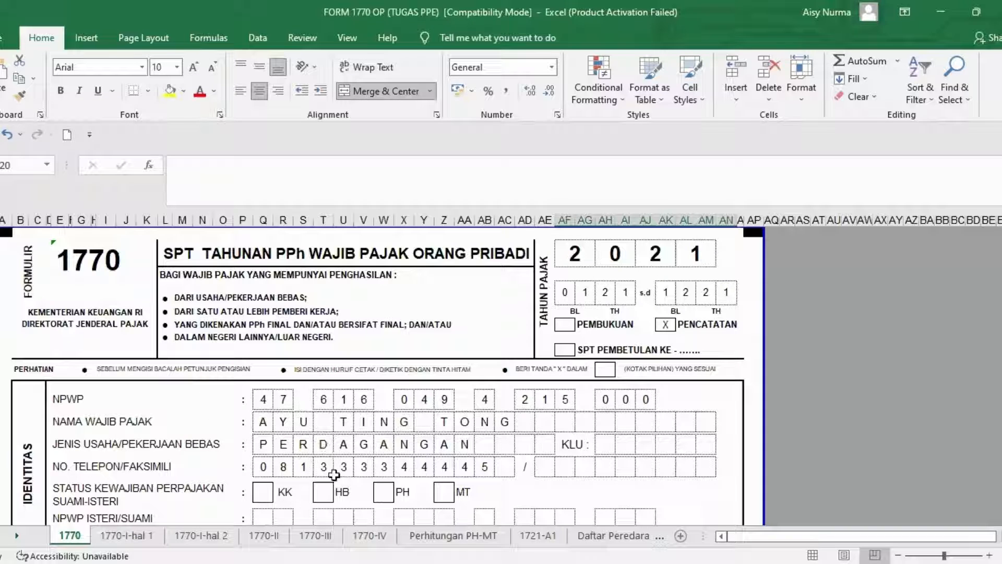
{"action": "scroll", "coordinate": [601, 467], "scroll_direction": "down", "scroll_amount": 5}
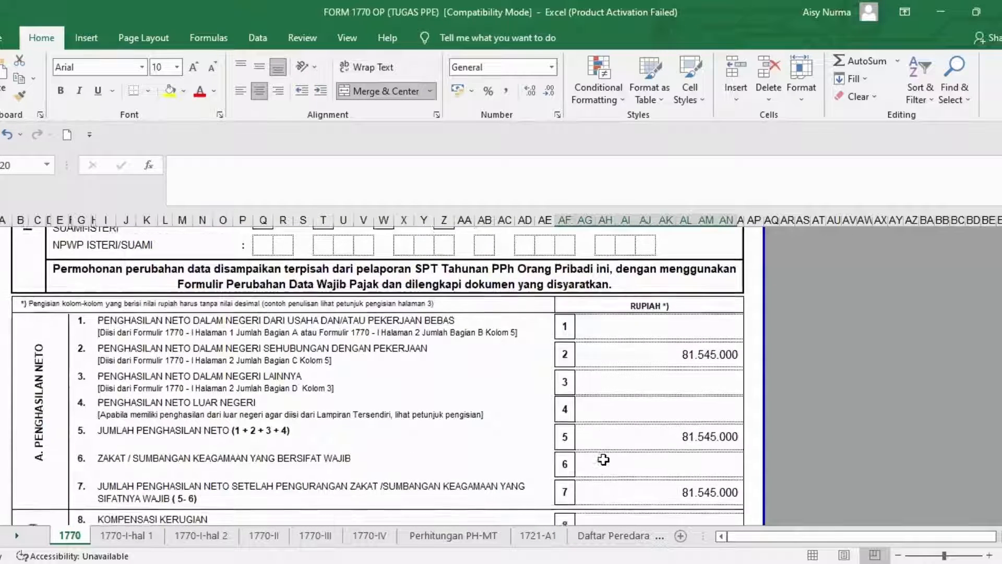
{"action": "scroll", "coordinate": [604, 459], "scroll_direction": "down", "scroll_amount": 1}
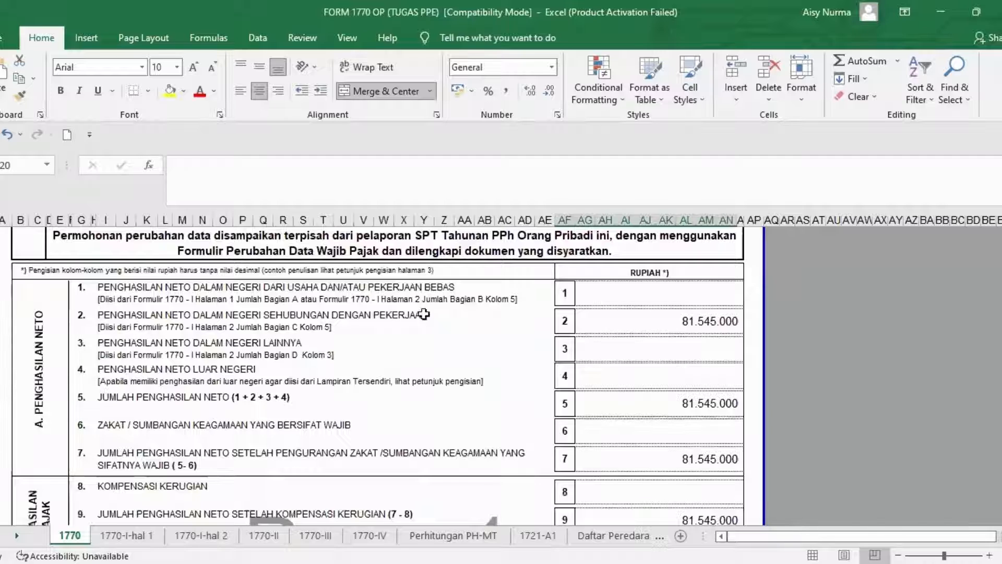
- Inspect the formulas behind row 2 employment net income, row 9 net income after loss compensation and row 10 non-taxable income
{"action": "left_click", "coordinate": [710, 327]}
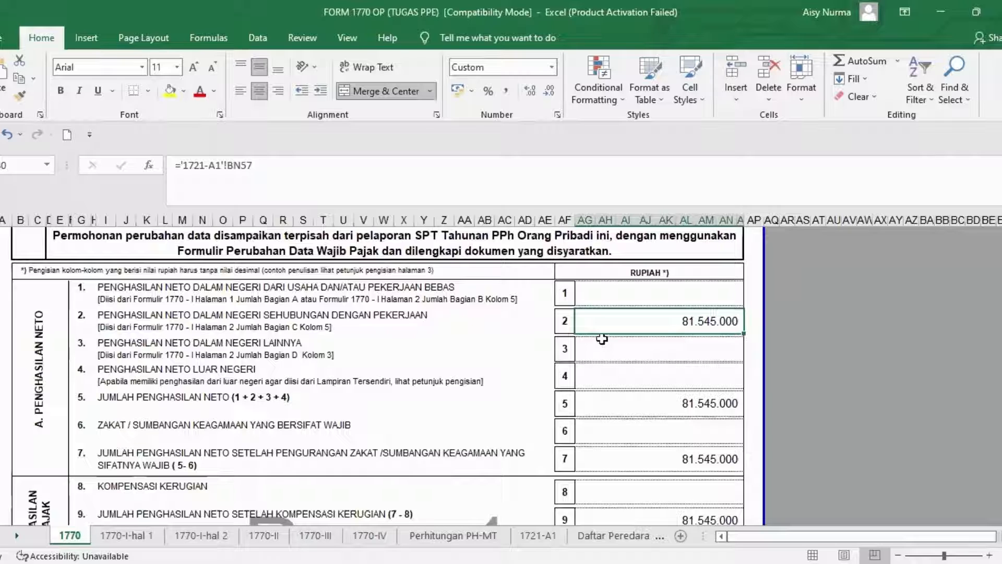
{"action": "scroll", "coordinate": [602, 338], "scroll_direction": "down", "scroll_amount": 1}
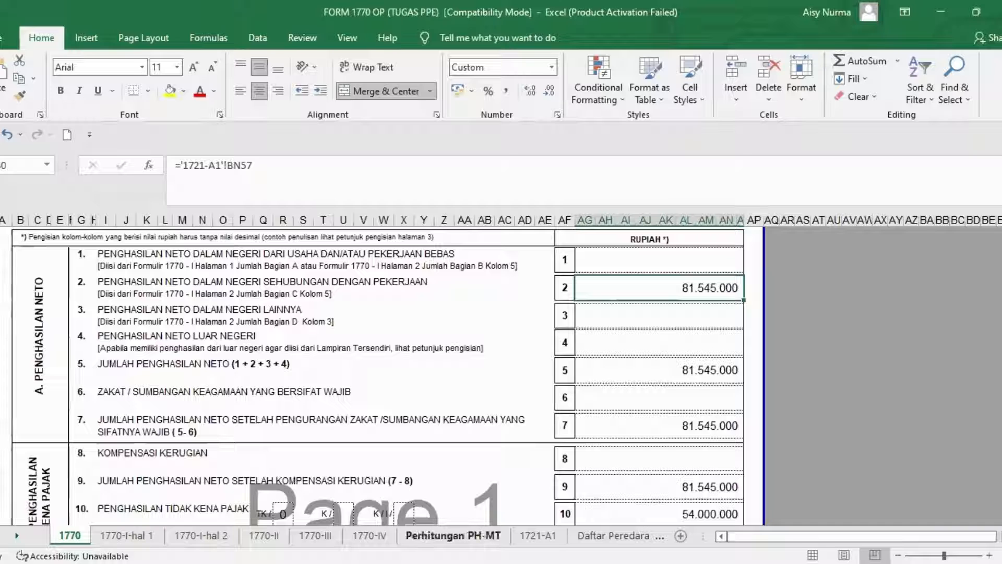
{"action": "scroll", "coordinate": [668, 450], "scroll_direction": "down", "scroll_amount": 1}
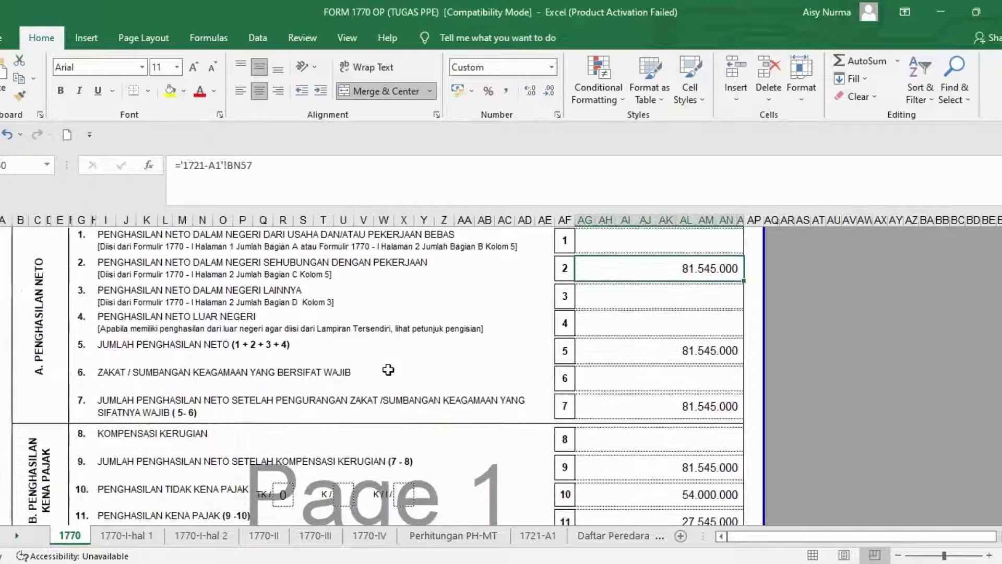
{"action": "scroll", "coordinate": [373, 348], "scroll_direction": "down", "scroll_amount": 3}
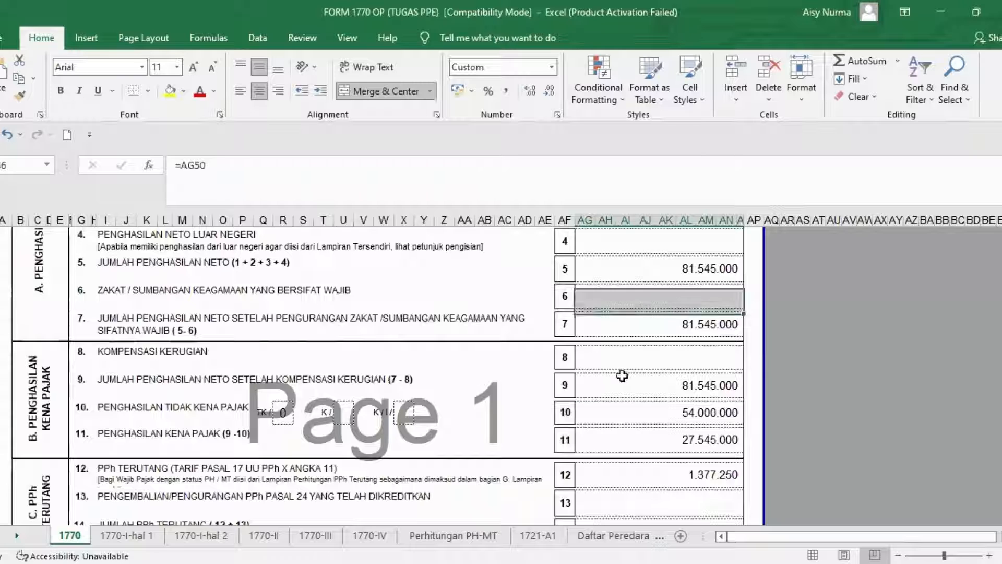
{"action": "left_click", "coordinate": [617, 380]}
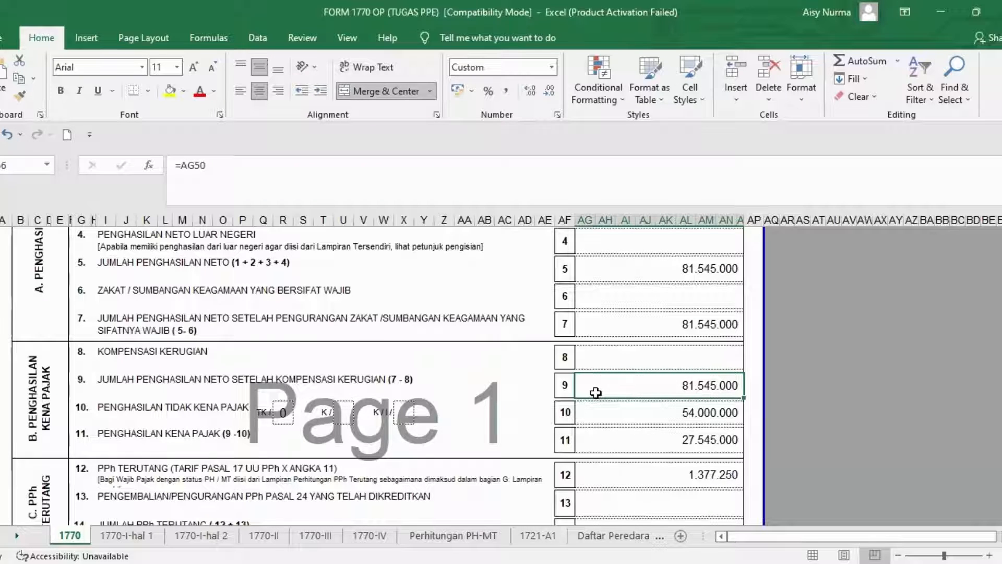
{"action": "left_click", "coordinate": [655, 410]}
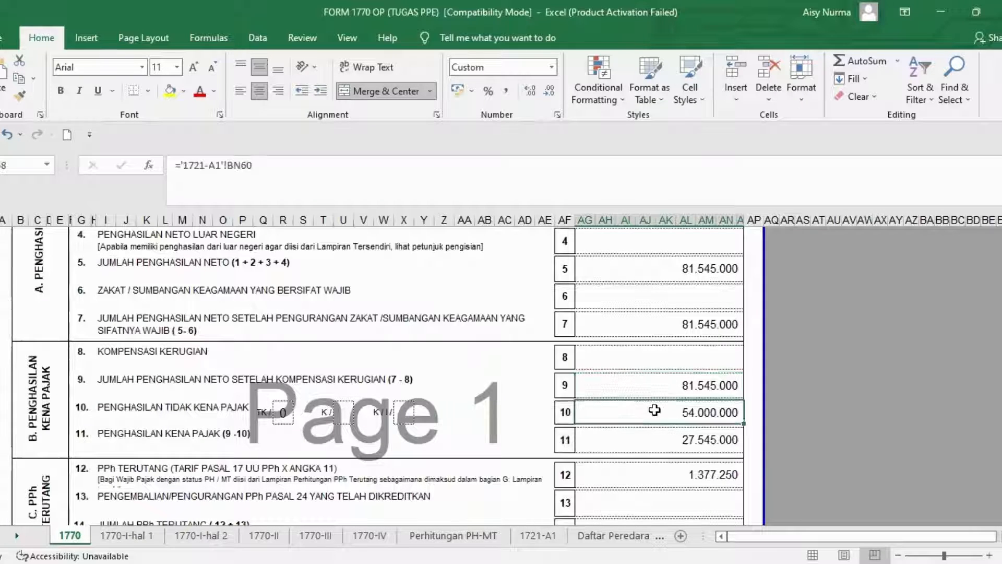
- Review the tax due in section C, inspect the row 15 withheld PPh formula, and check the tax credit and under/overpayment sections D and E
{"action": "scroll", "coordinate": [655, 411], "scroll_direction": "down", "scroll_amount": 2}
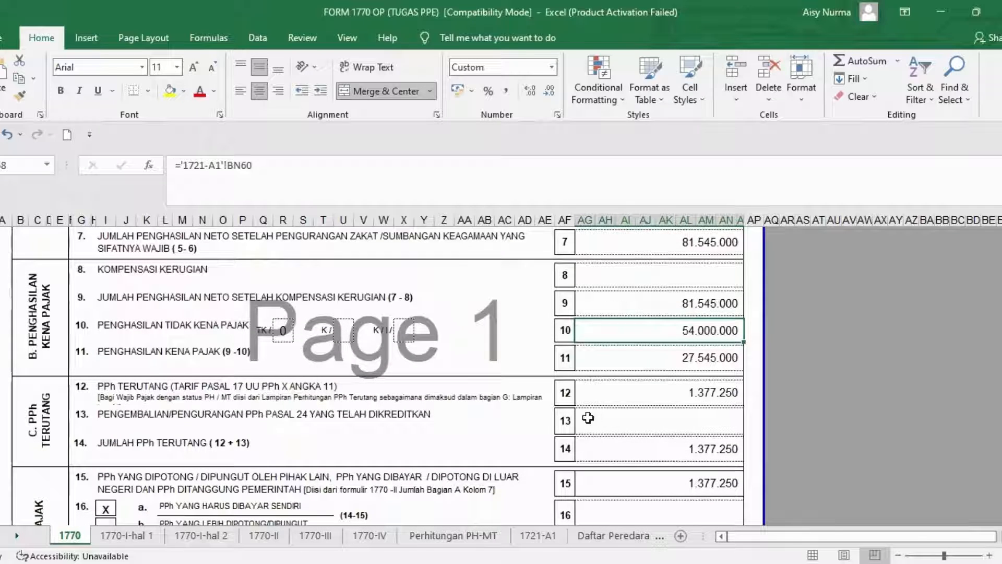
{"action": "scroll", "coordinate": [588, 418], "scroll_direction": "down", "scroll_amount": 3}
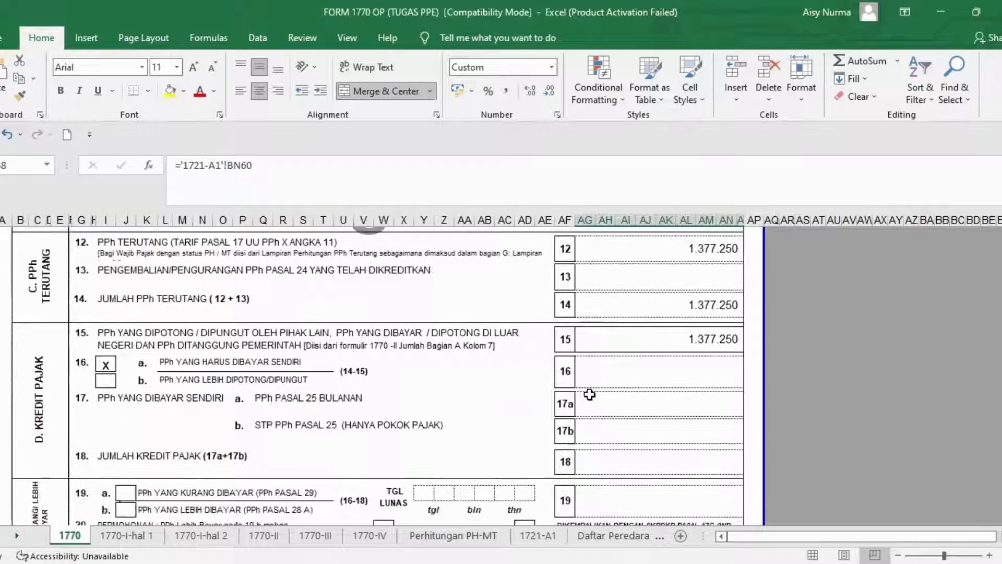
{"action": "left_click", "coordinate": [594, 342]}
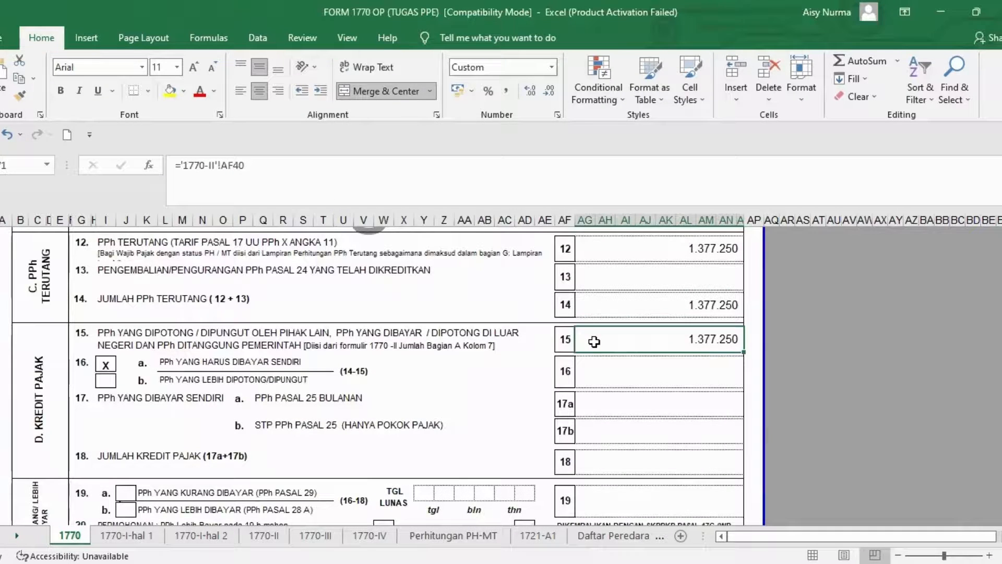
{"action": "scroll", "coordinate": [595, 342], "scroll_direction": "down", "scroll_amount": 2}
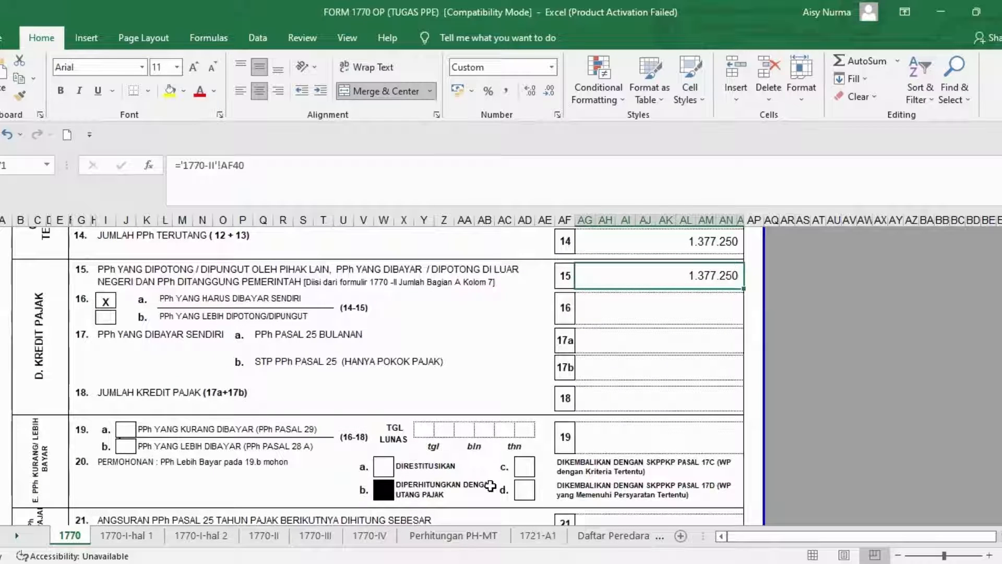
{"action": "scroll", "coordinate": [486, 489], "scroll_direction": "down", "scroll_amount": 2}
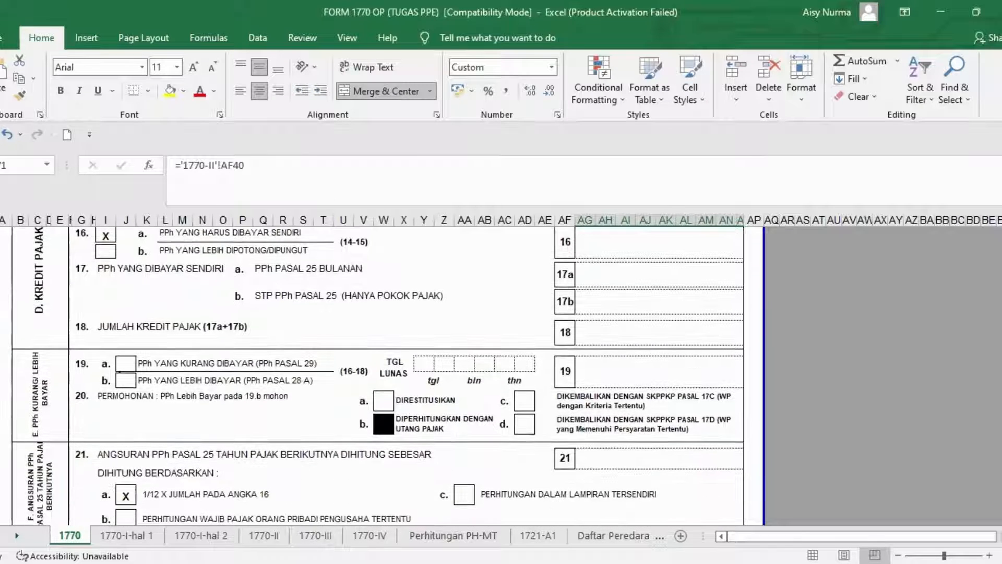
{"action": "scroll", "coordinate": [322, 496], "scroll_direction": "up", "scroll_amount": 4}
{"action": "scroll", "coordinate": [498, 434], "scroll_direction": "down", "scroll_amount": 5}
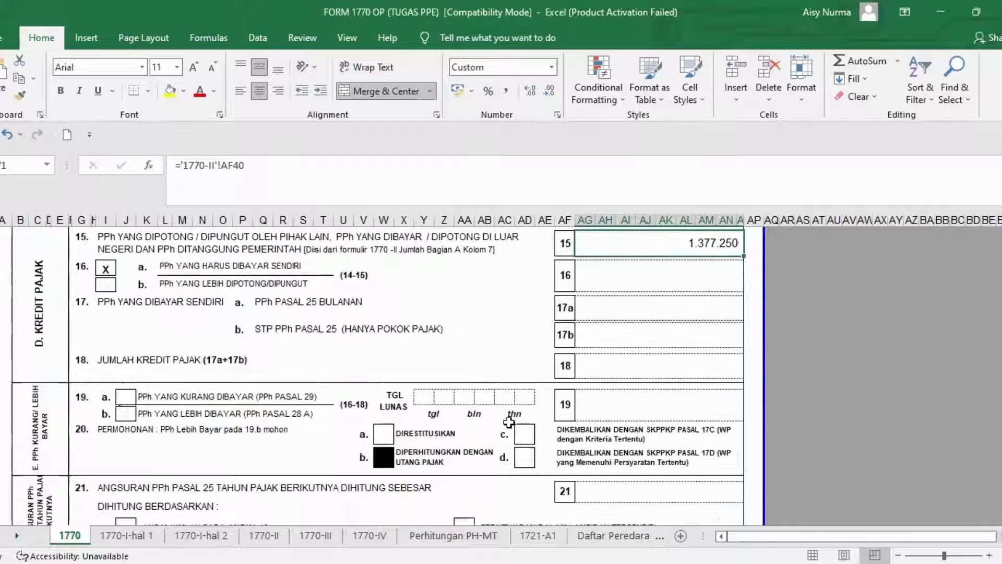
- Review the PPh Pasal 25 instalment basis in section F and the marked attachments in section G of form 1770
{"action": "scroll", "coordinate": [509, 423], "scroll_direction": "down", "scroll_amount": 8}
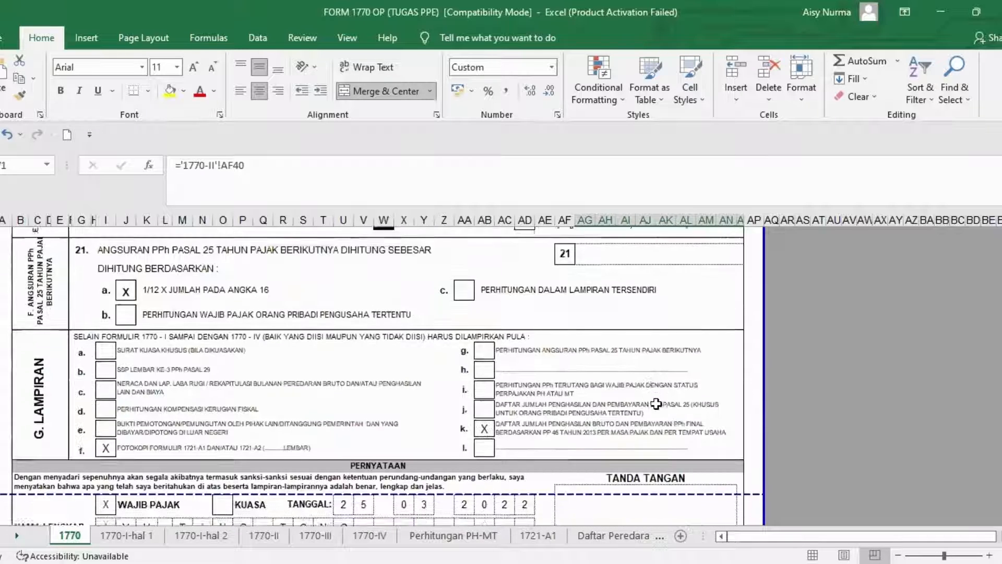
{"action": "scroll", "coordinate": [653, 409], "scroll_direction": "up", "scroll_amount": 9}
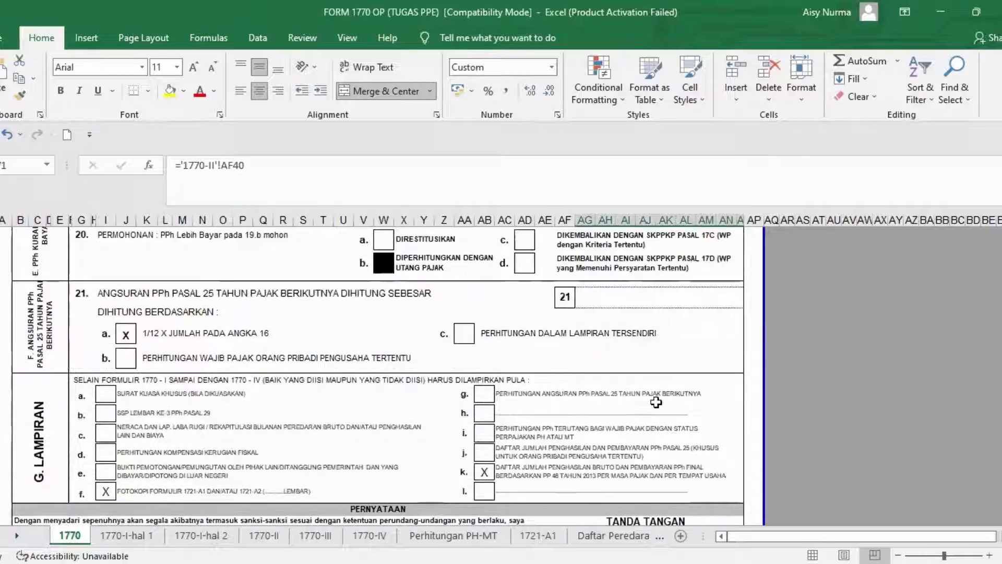
{"action": "scroll", "coordinate": [647, 422], "scroll_direction": "up", "scroll_amount": 5}
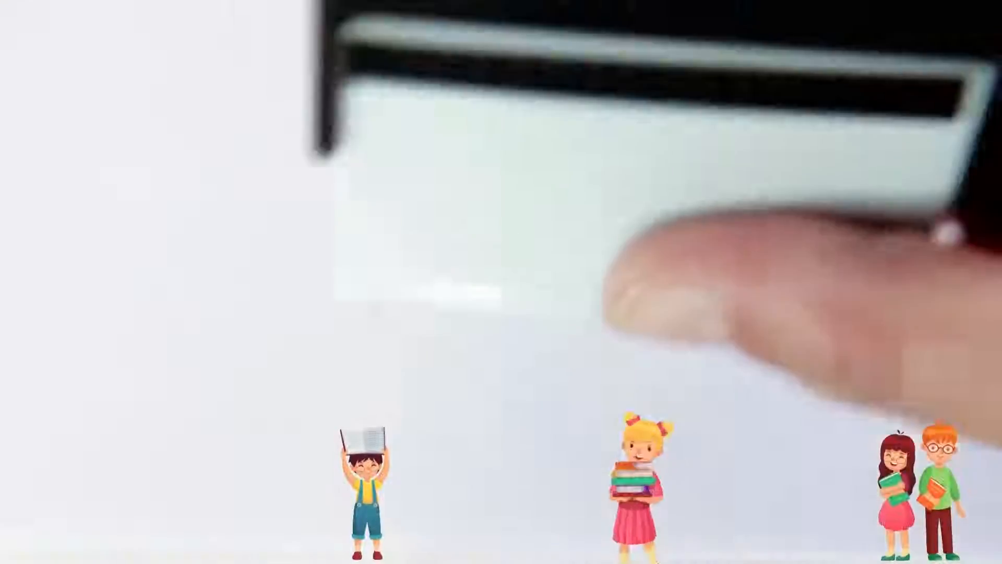